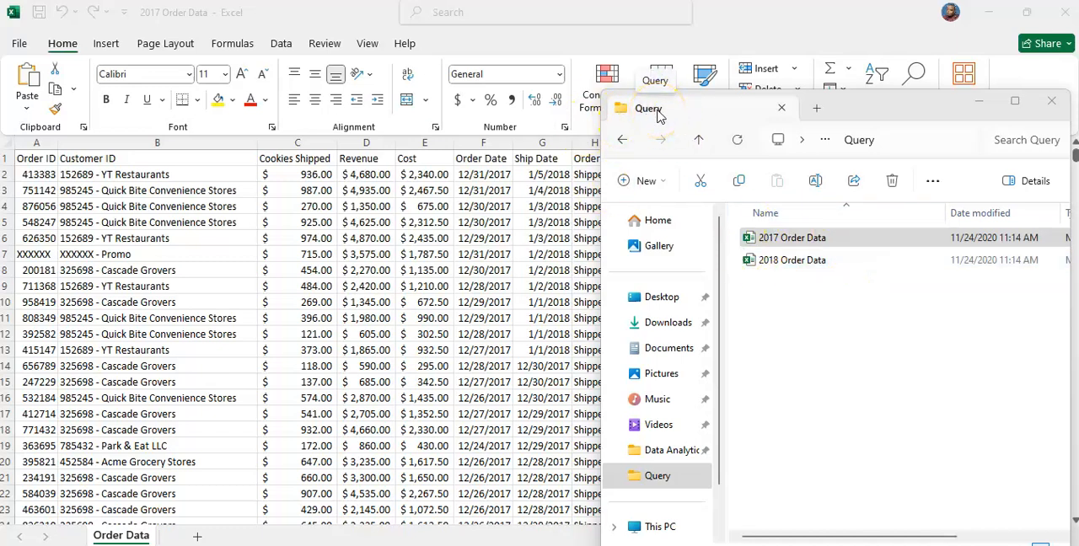
Examine the order records in the 2017 Order Data workbook, including the XXXXXX promo rows
left_click(784, 239)
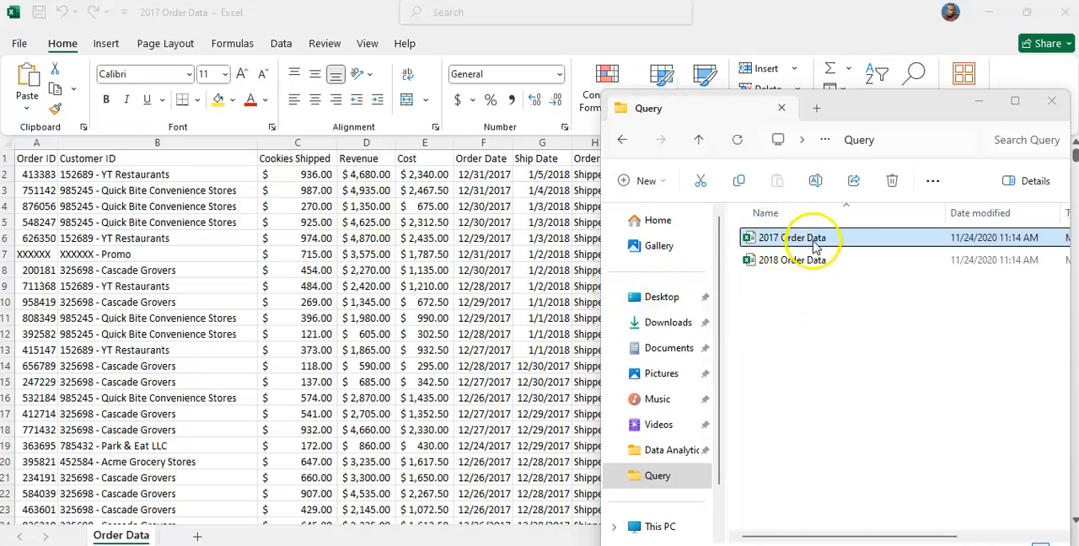
scroll(194, 266, "down", 19)
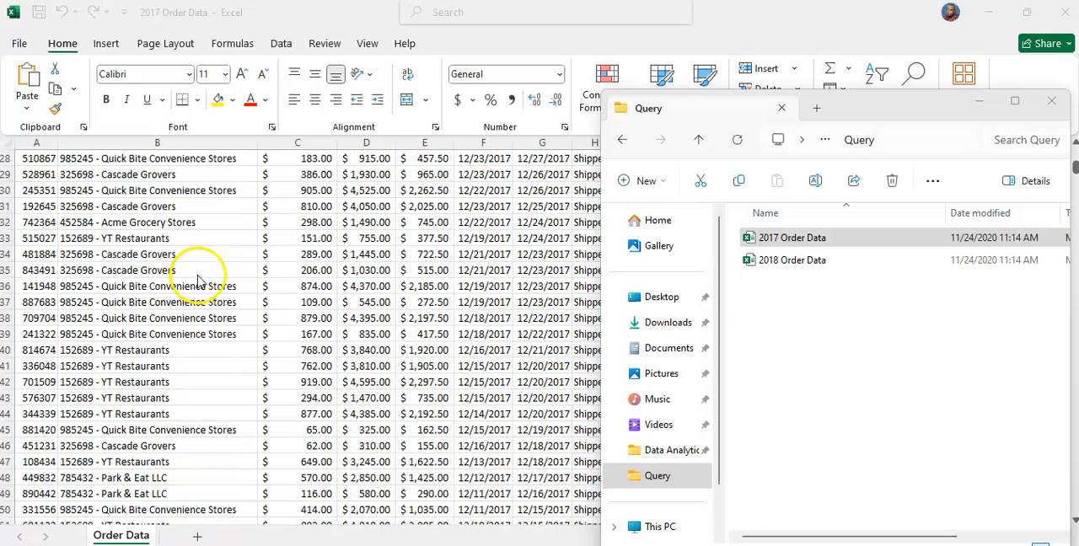
left_click(979, 102)
scroll(382, 245, "up", 6)
scroll(382, 244, "up", 13)
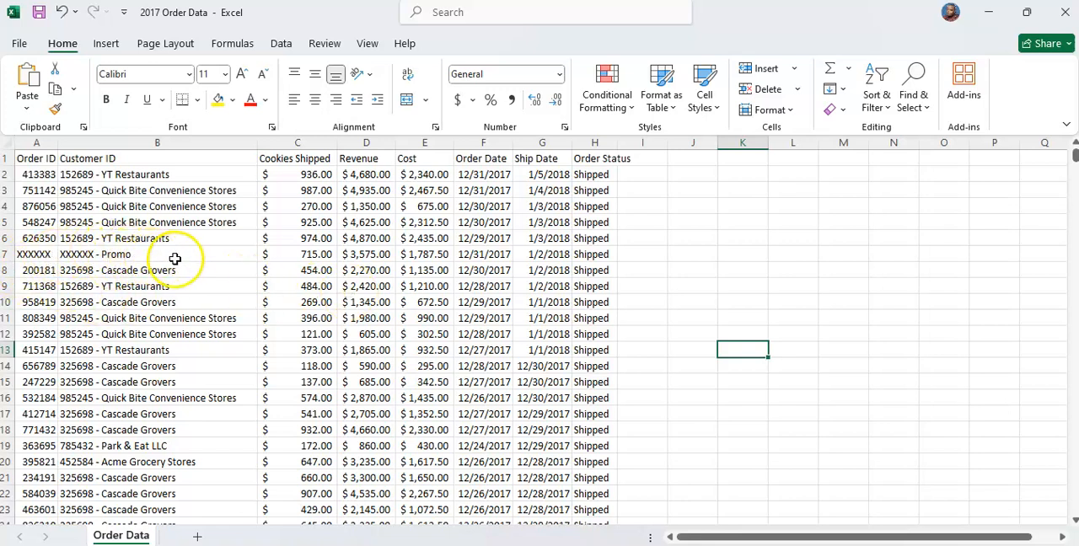
scroll(506, 224, "down", 4)
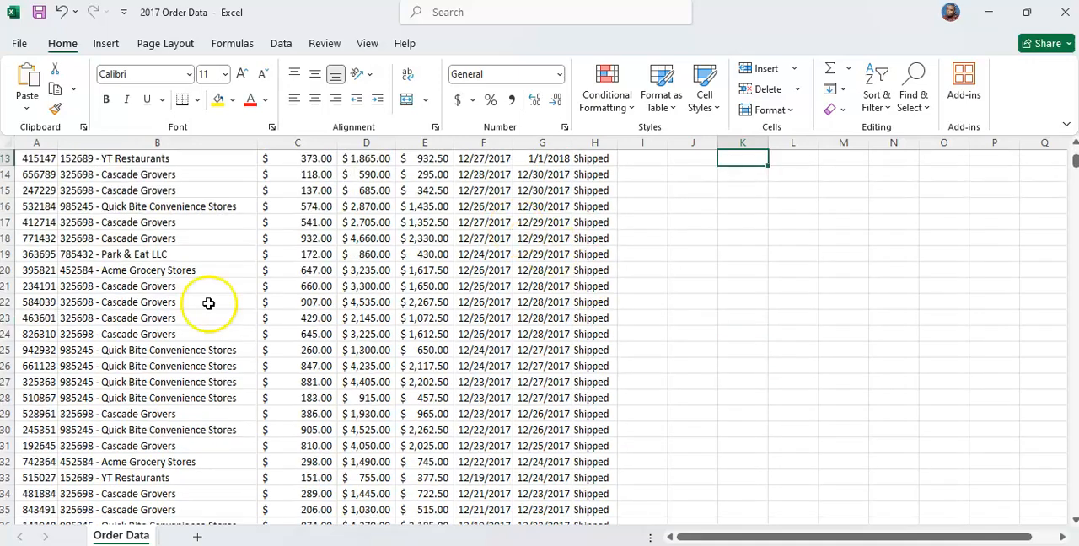
scroll(208, 304, "down", 20)
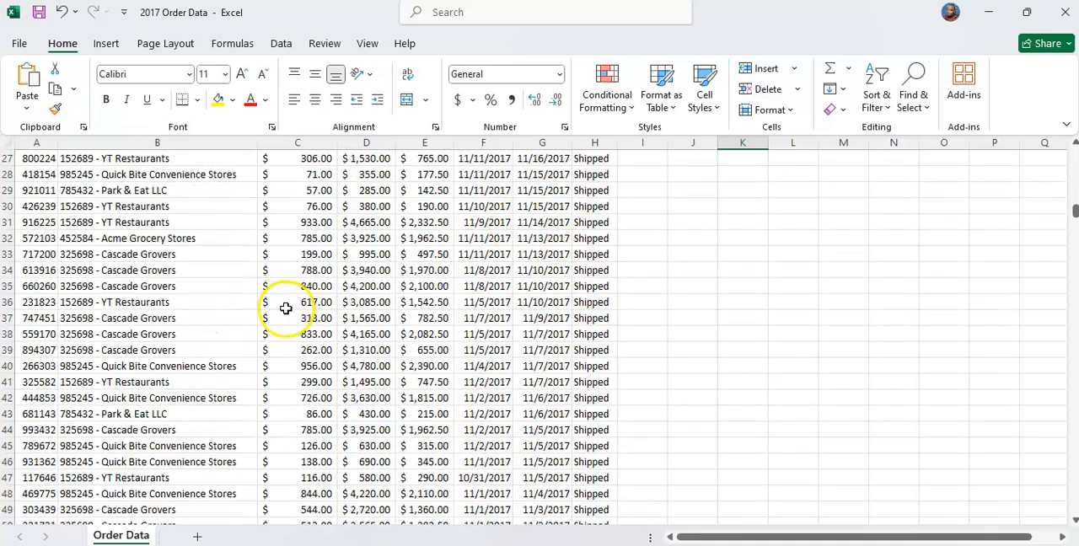
scroll(285, 309, "down", 12)
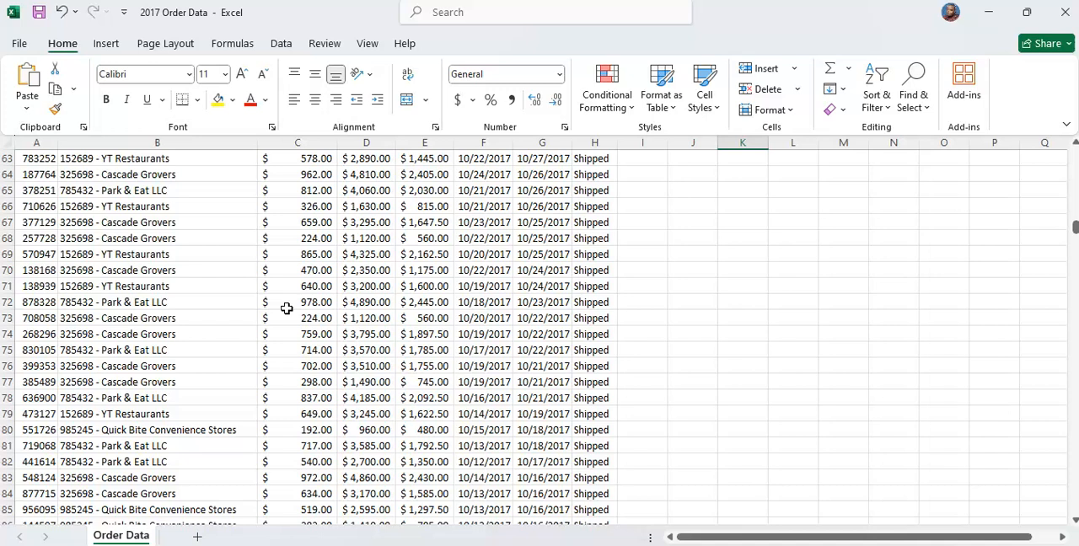
Create a blank workbook and start a data import from the Query folder inside DATA BANK
key("ctrl+n")
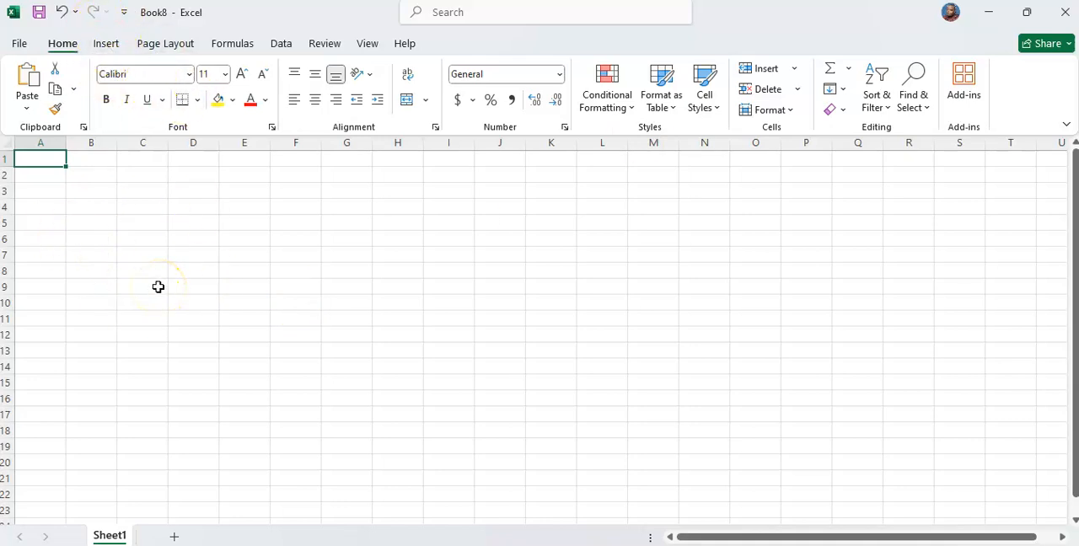
left_click(279, 45)
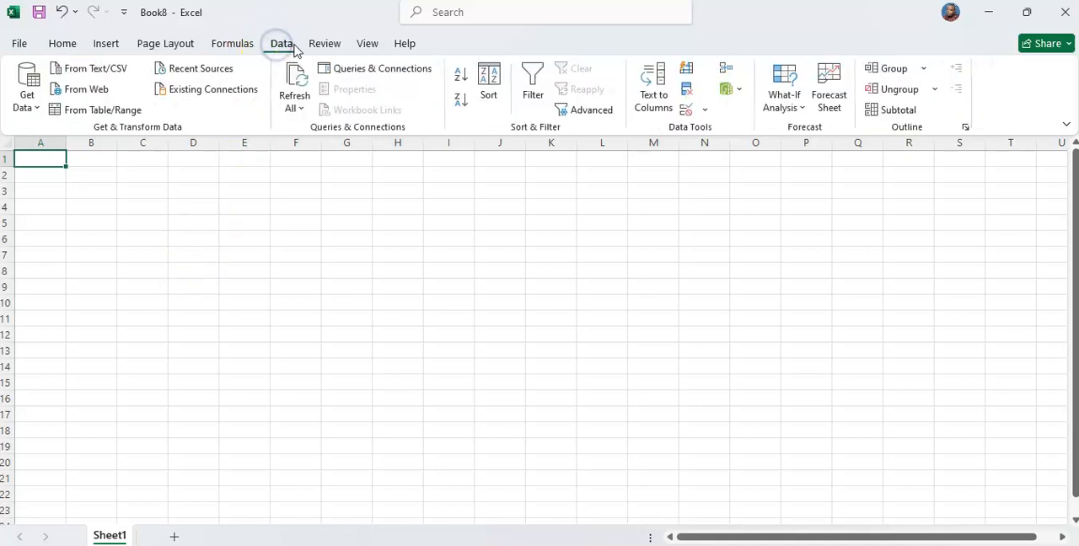
left_click(31, 101)
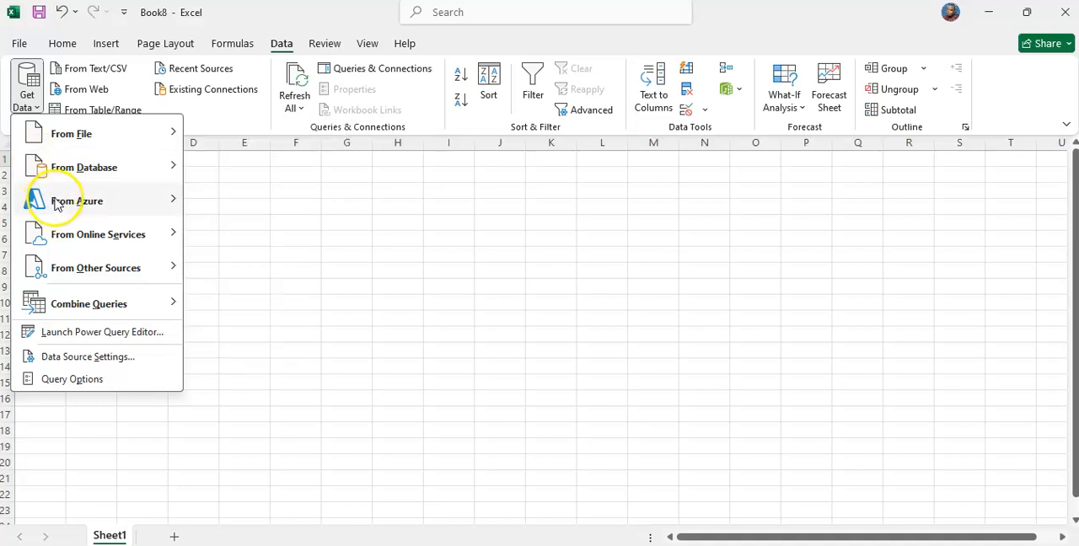
mouse_move(74, 139)
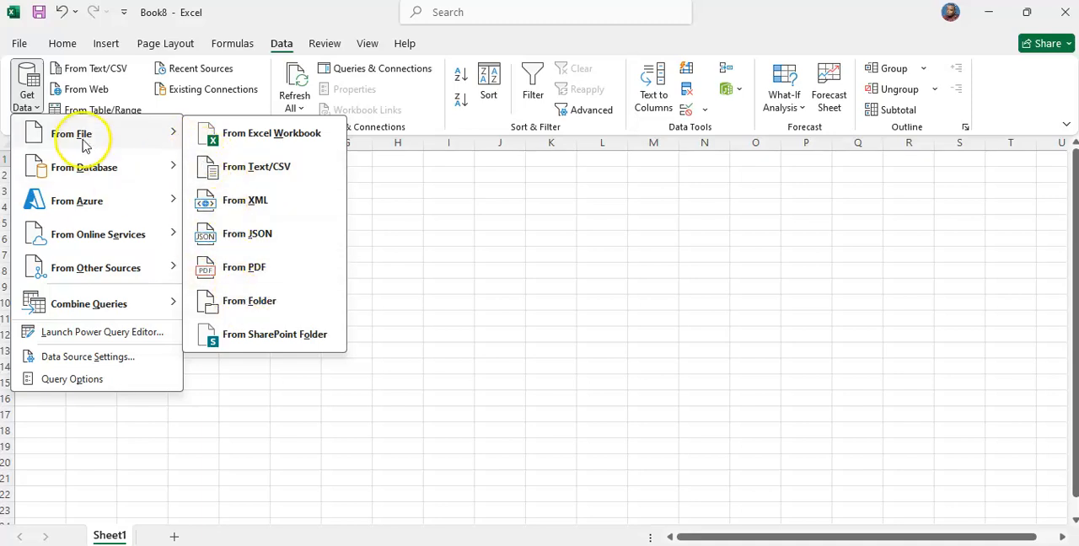
left_click(249, 304)
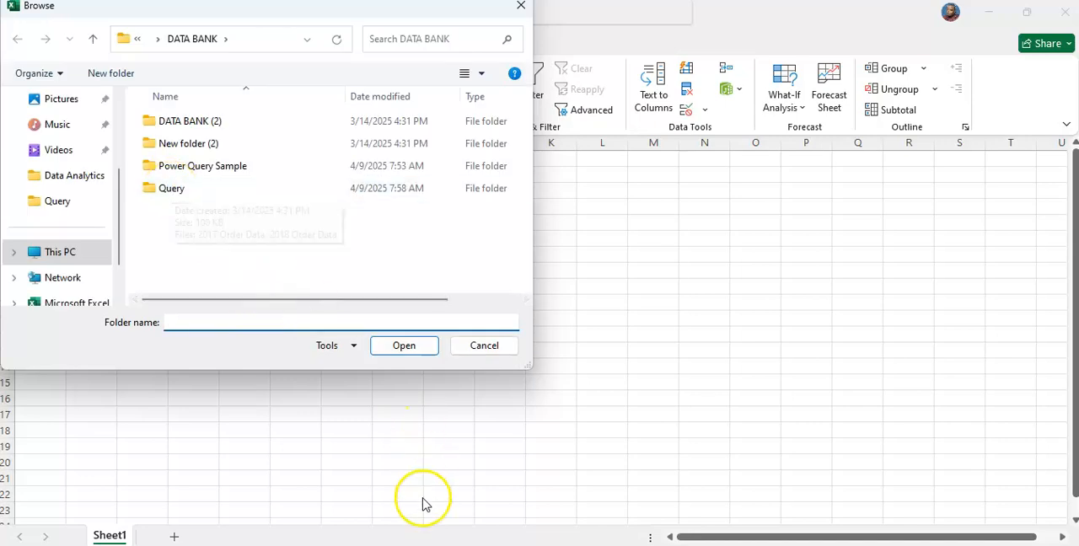
mouse_move(407, 544)
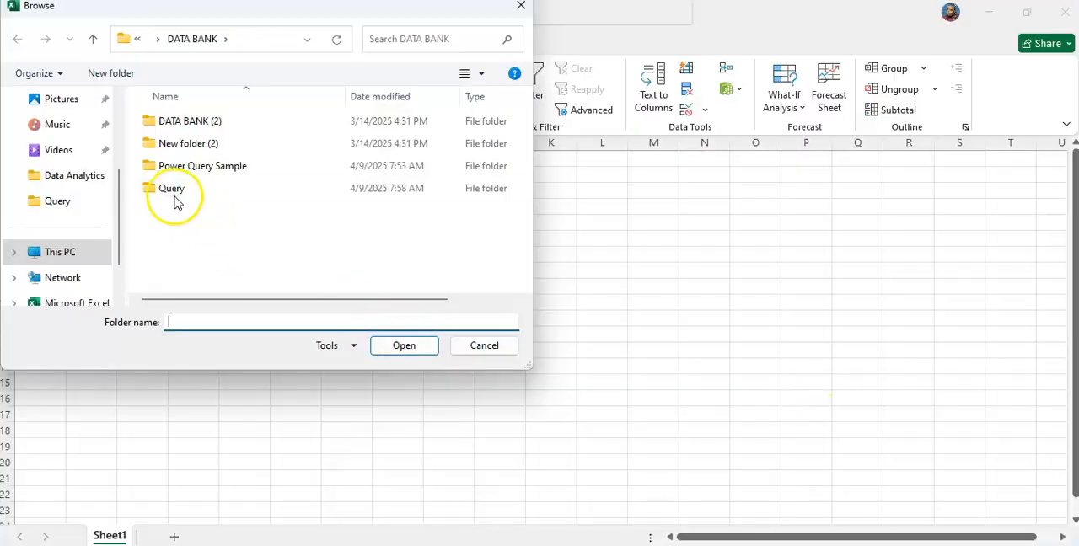
left_click(174, 192)
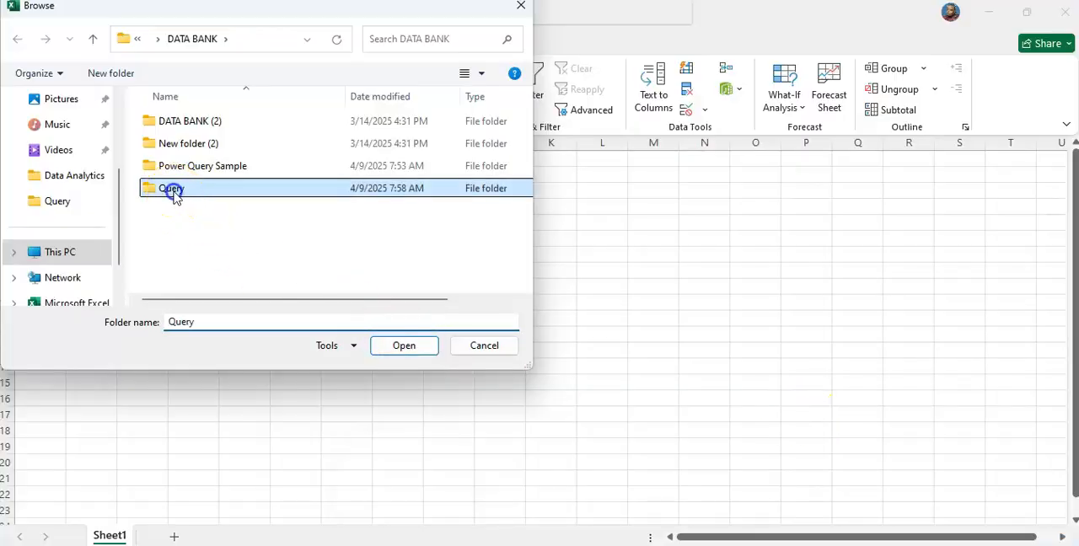
left_click(401, 345)
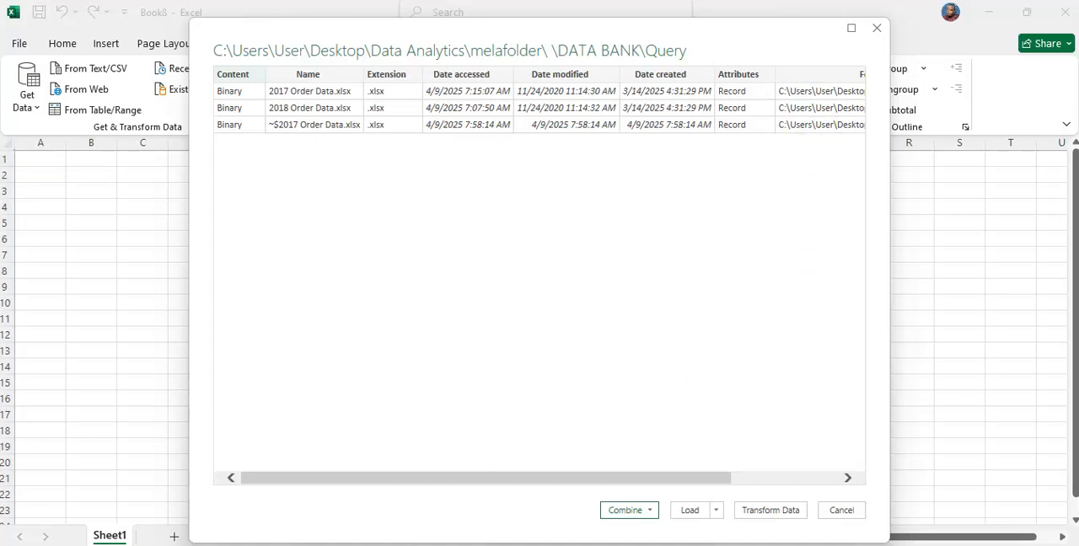
Combine and transform the folder's files, using the Order Data sheet as the object extracted from each file
left_click(650, 510)
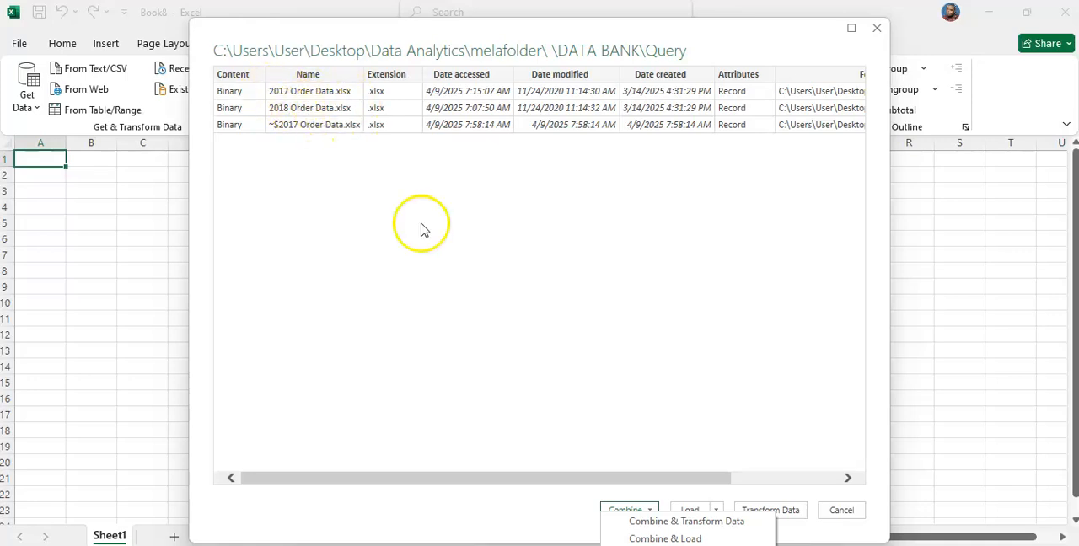
left_click(684, 523)
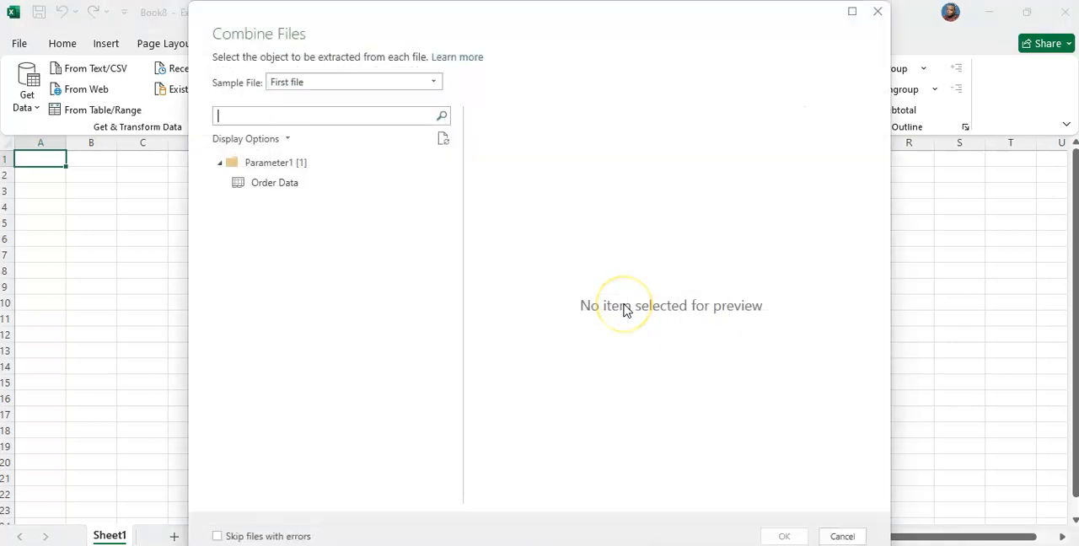
left_click(266, 189)
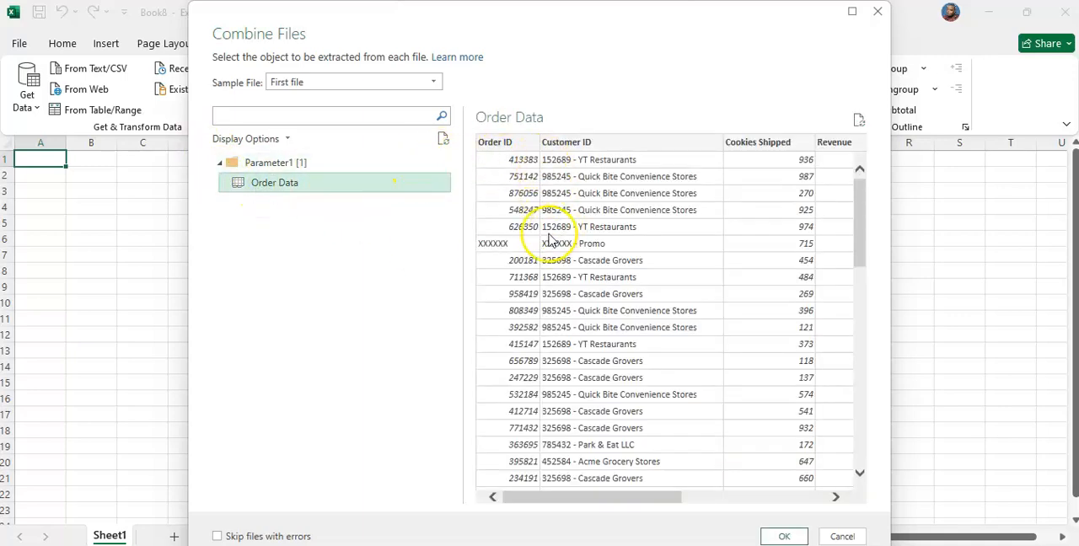
left_click(771, 537)
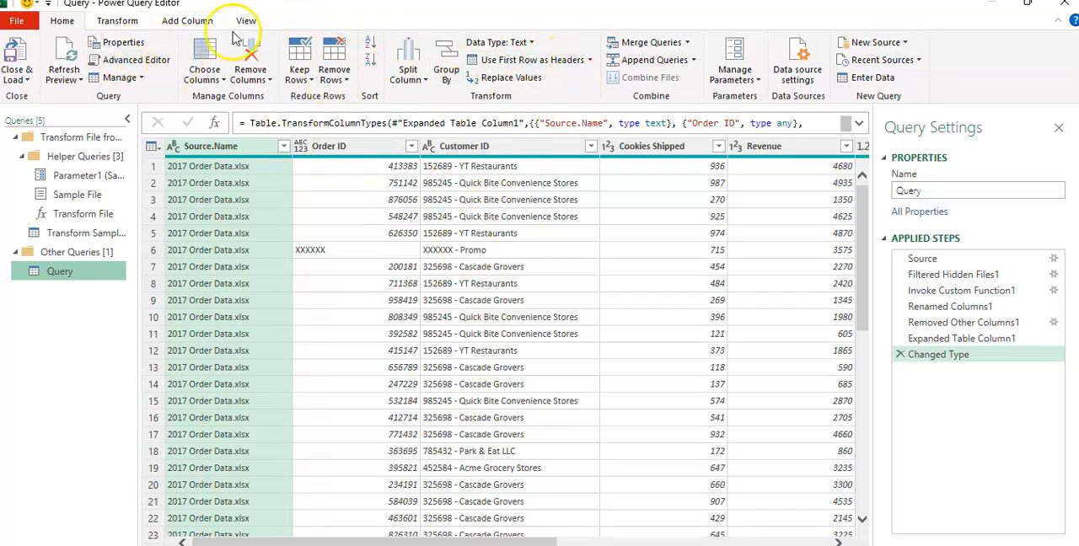
left_click(120, 20)
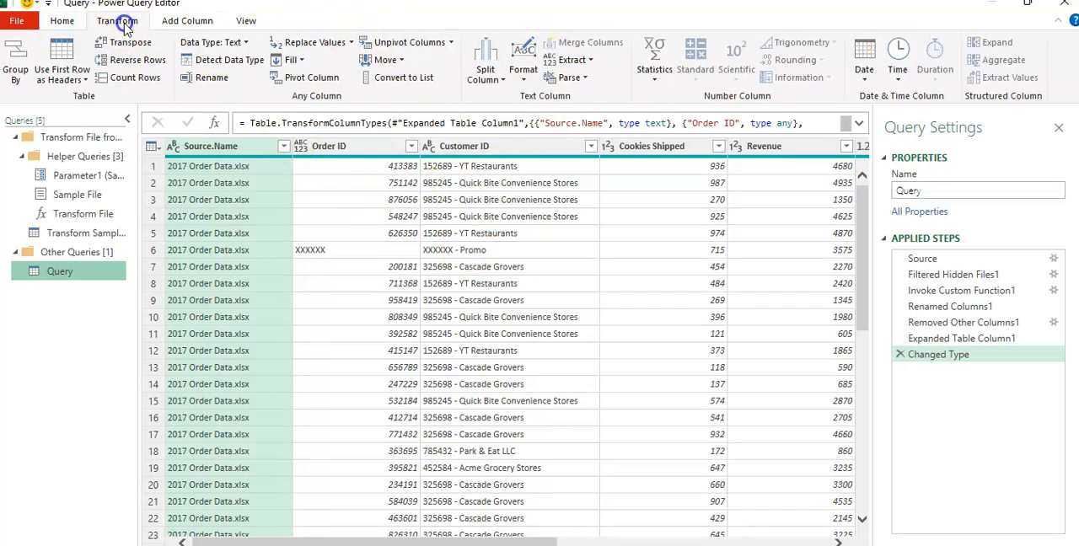
left_click(210, 25)
left_click(243, 22)
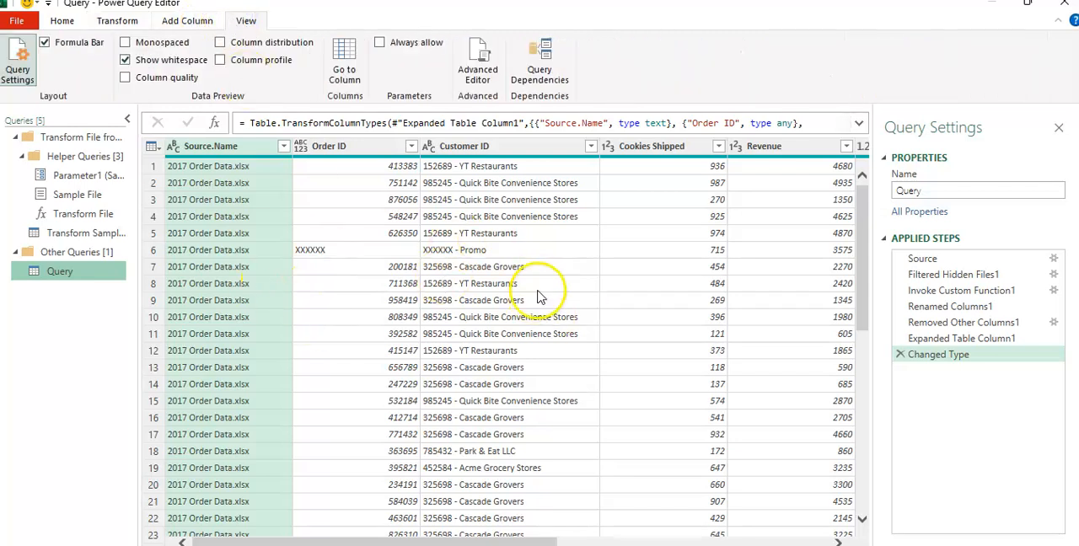
left_click(61, 22)
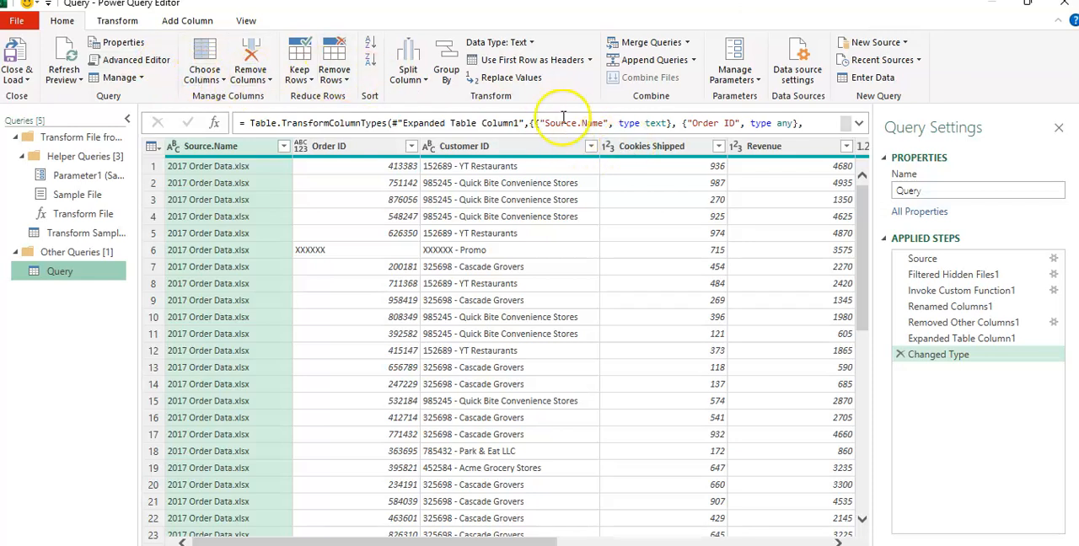
left_click(110, 23)
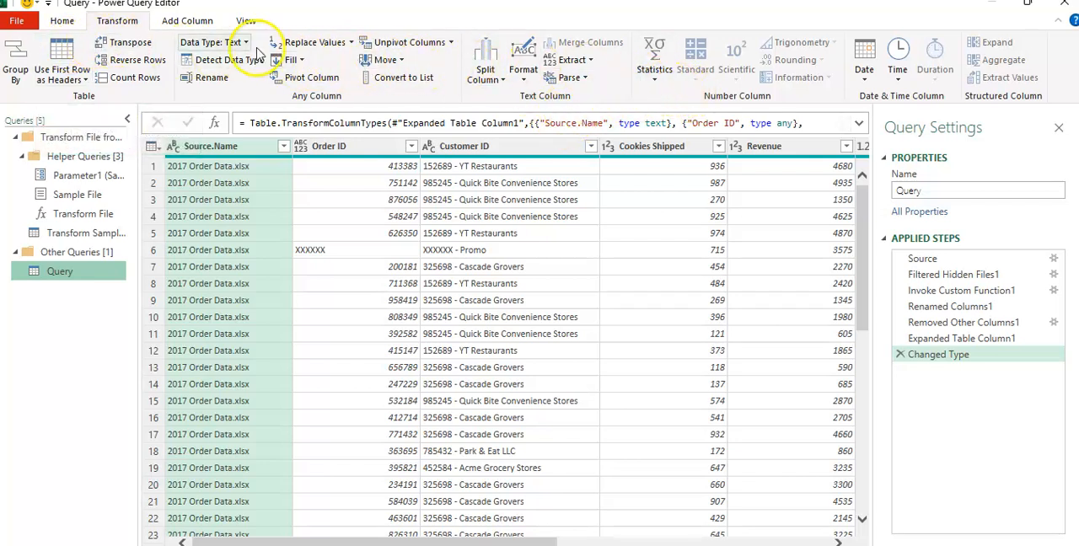
left_click(189, 20)
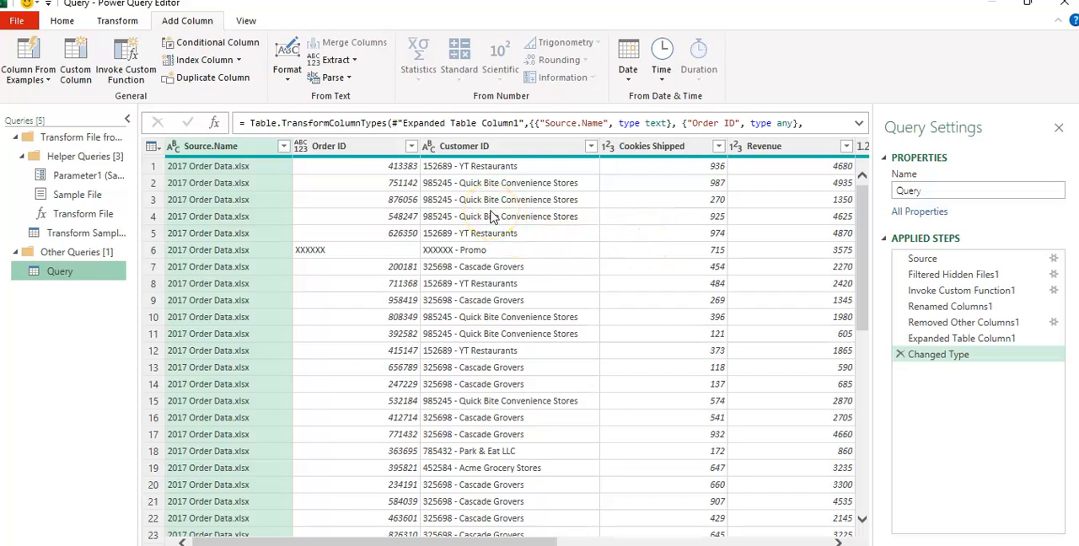
Examine the combined query rows and the source file names in the Source.Name column
left_click_drag(426, 540, 355, 479)
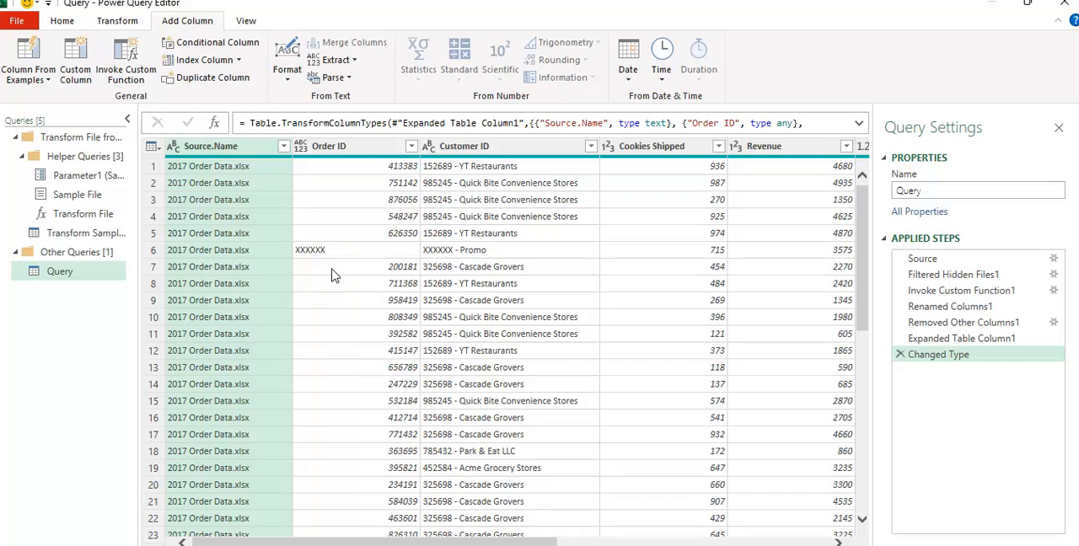
left_click(210, 124)
left_click(244, 181)
scroll(207, 270, "down", 4)
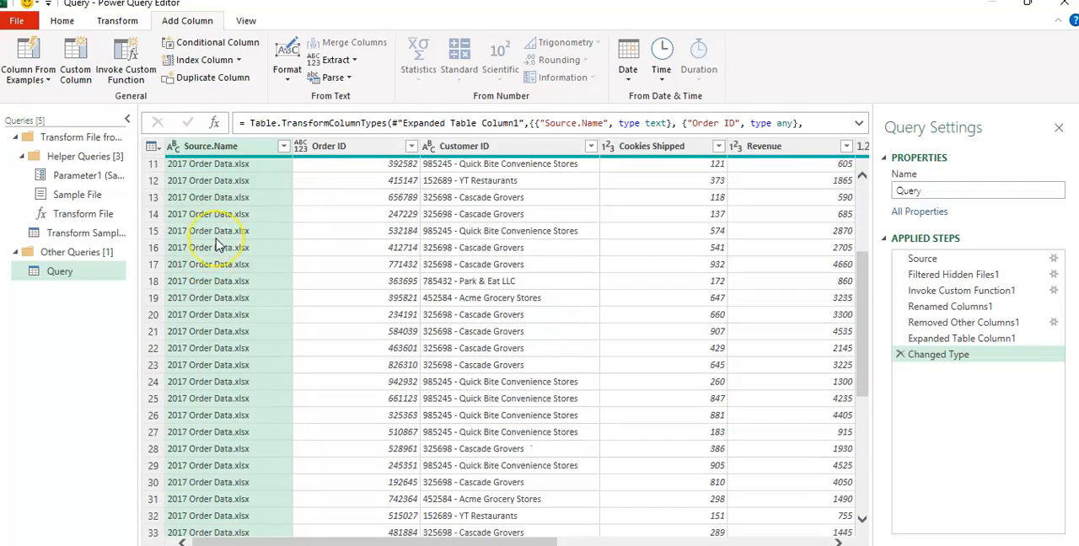
scroll(216, 245, "down", 20)
scroll(223, 361, "down", 20)
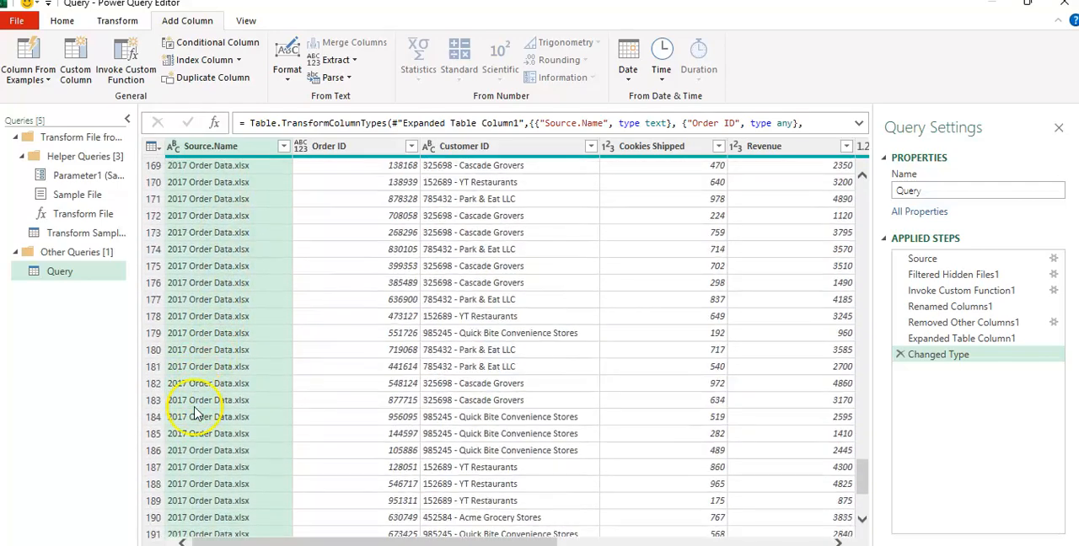
scroll(196, 415, "down", 11)
scroll(199, 416, "up", 20)
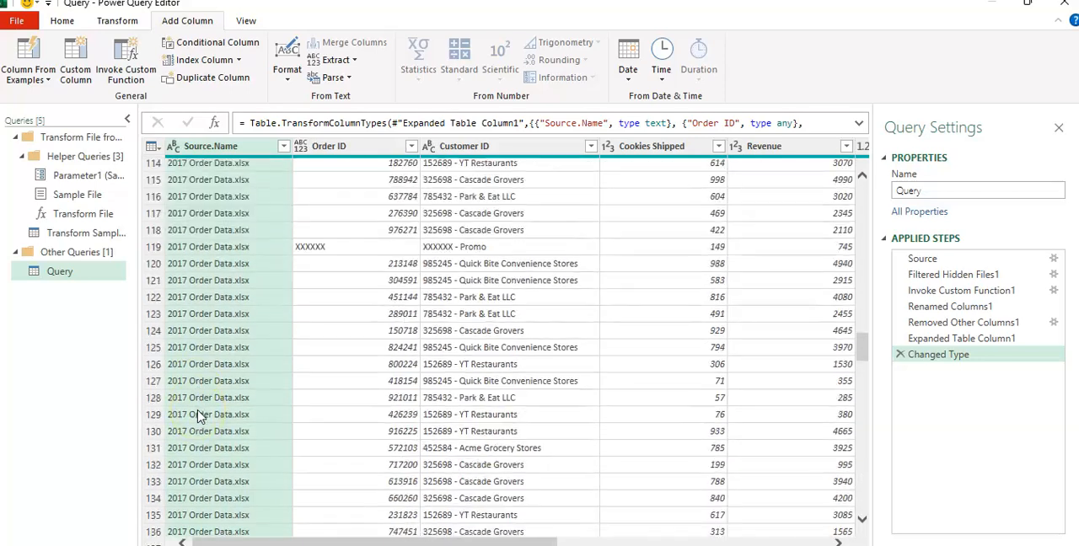
scroll(203, 371, "up", 3)
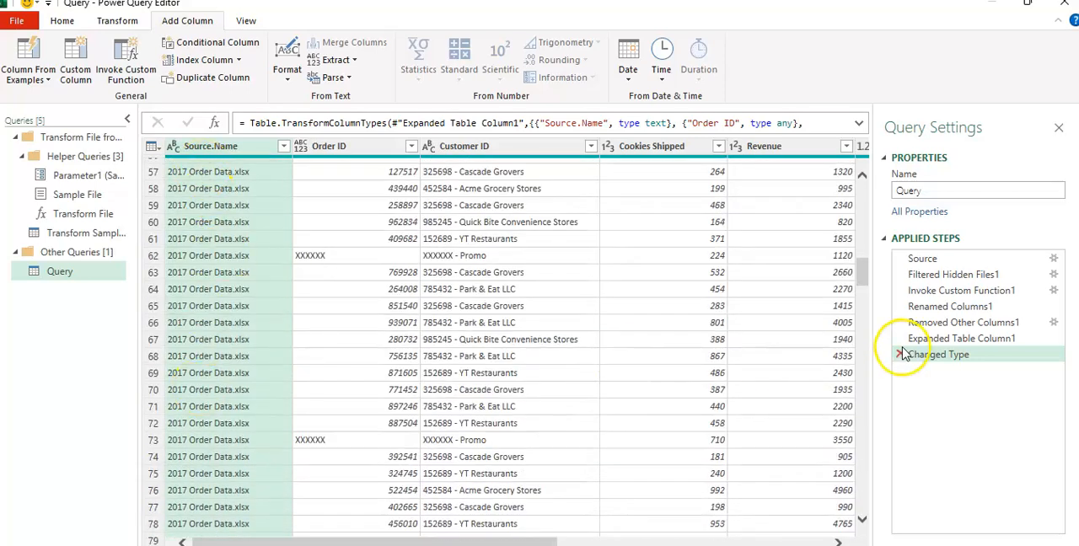
left_click_drag(862, 283, 874, 152)
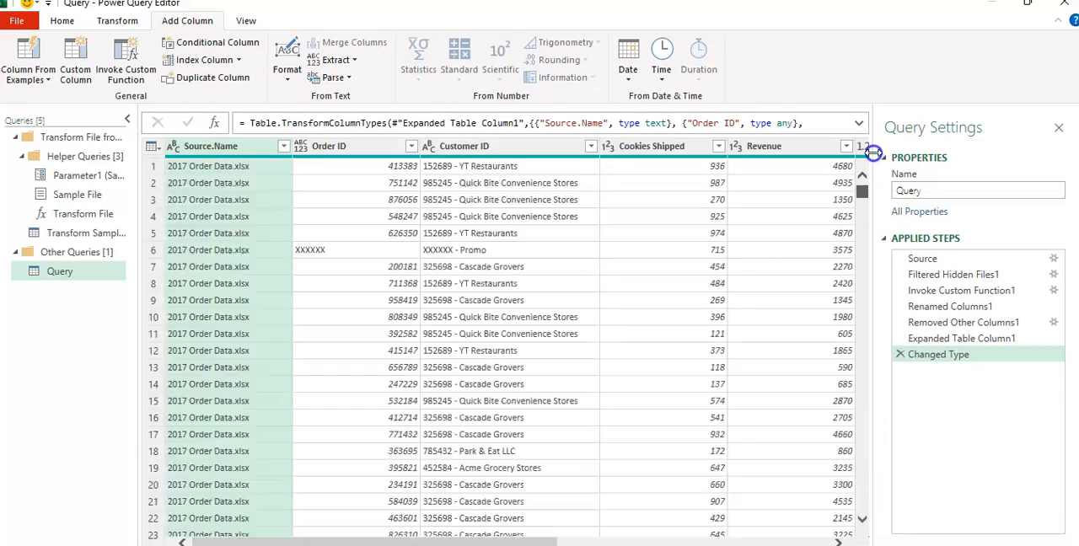
Remove the Source.Name column from the combined query
left_click(259, 149)
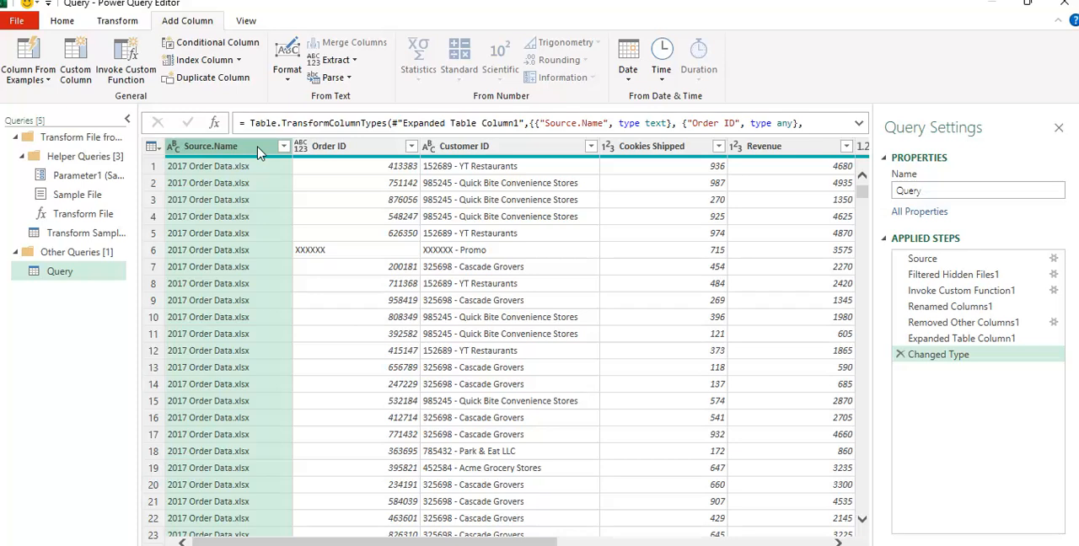
key("Delete")
left_click(254, 160)
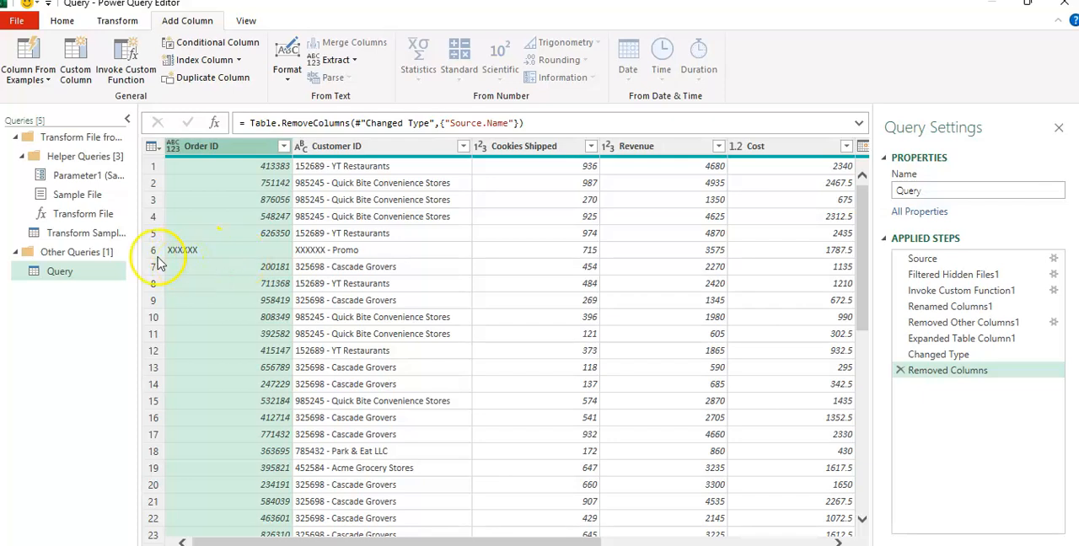
Filter the Order ID column to exclude the XXXXXX rows
left_click_drag(863, 275, 859, 224)
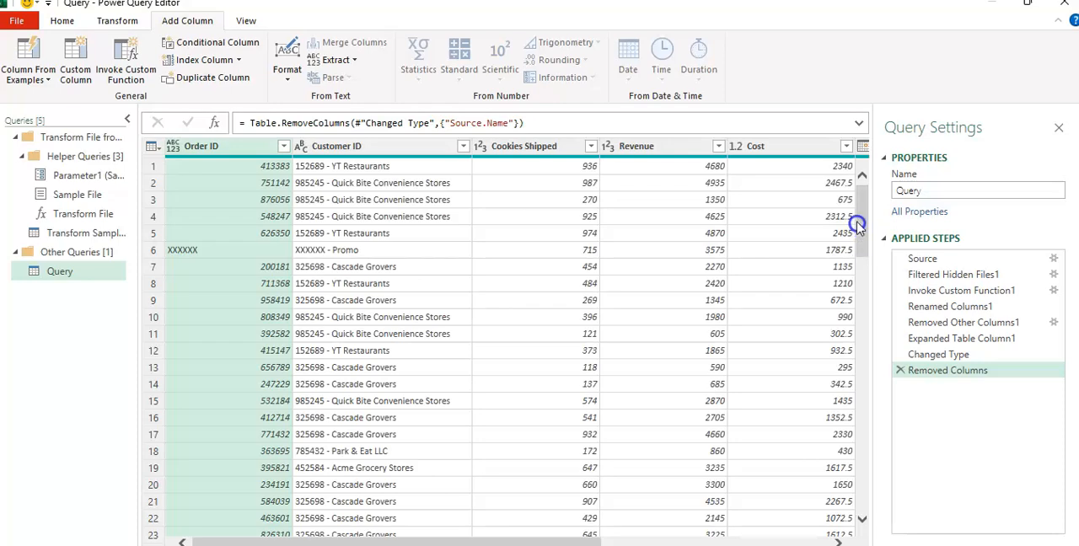
left_click(284, 147)
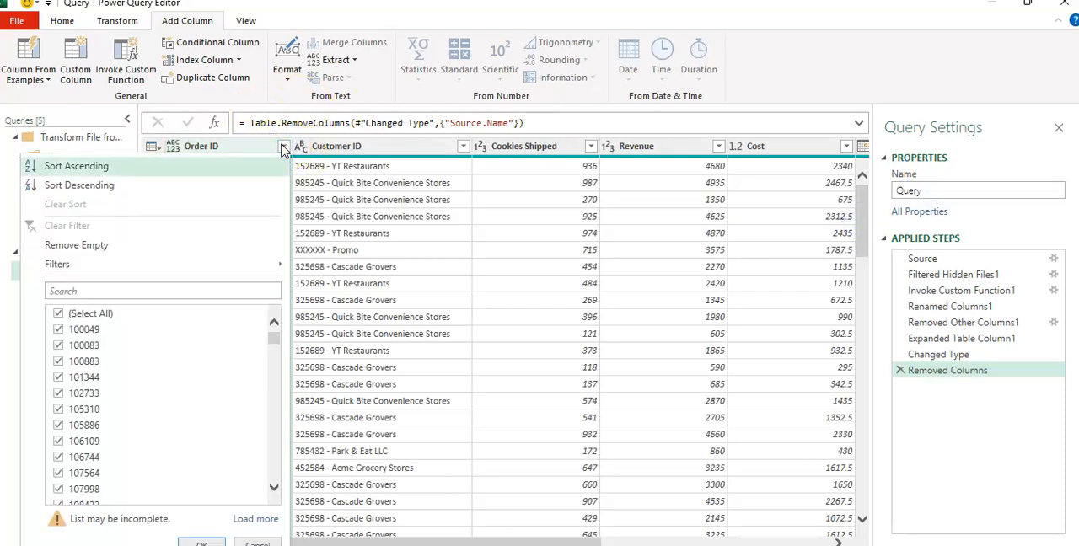
left_click_drag(275, 337, 274, 492)
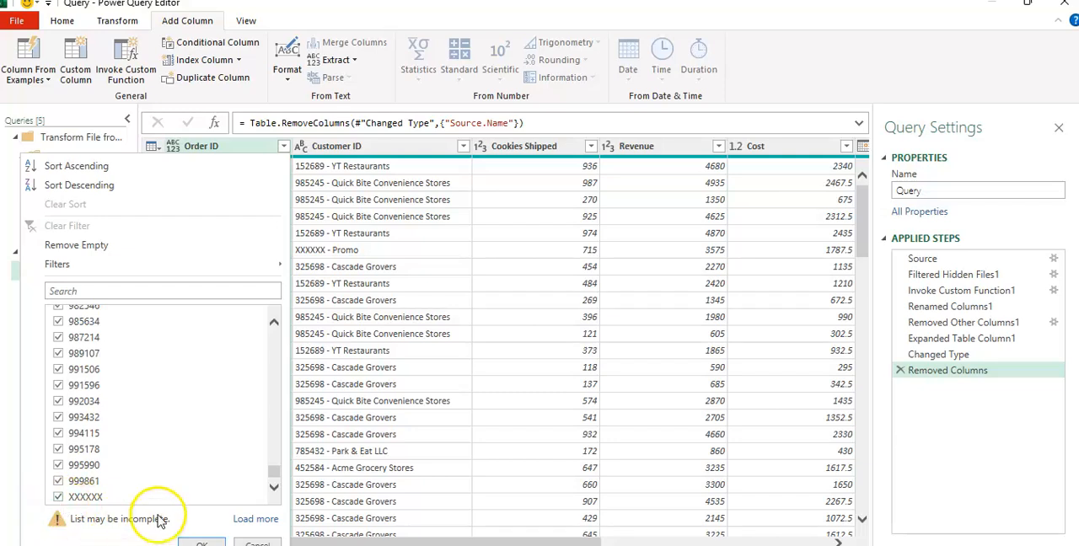
left_click(58, 498)
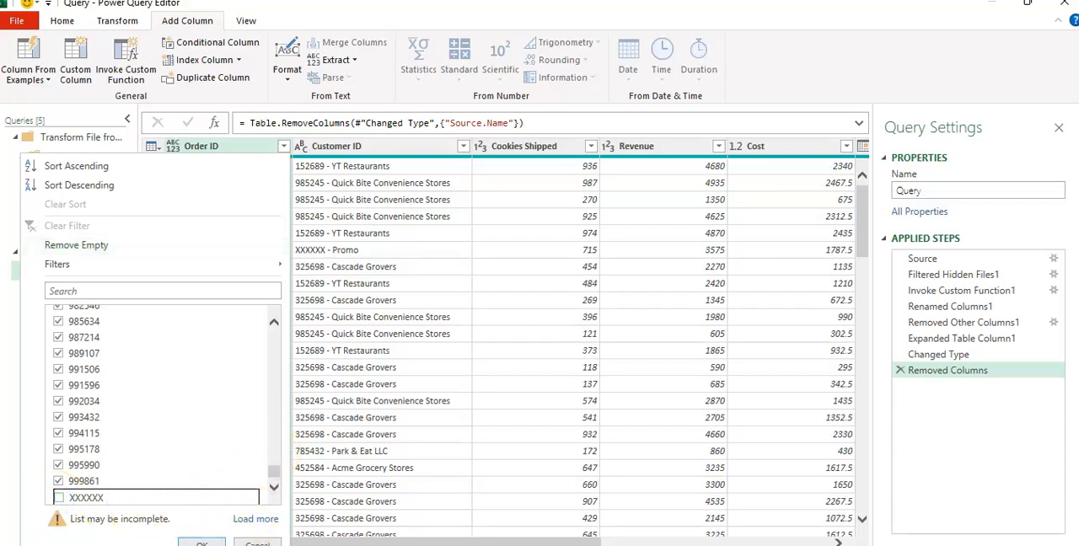
left_click(201, 543)
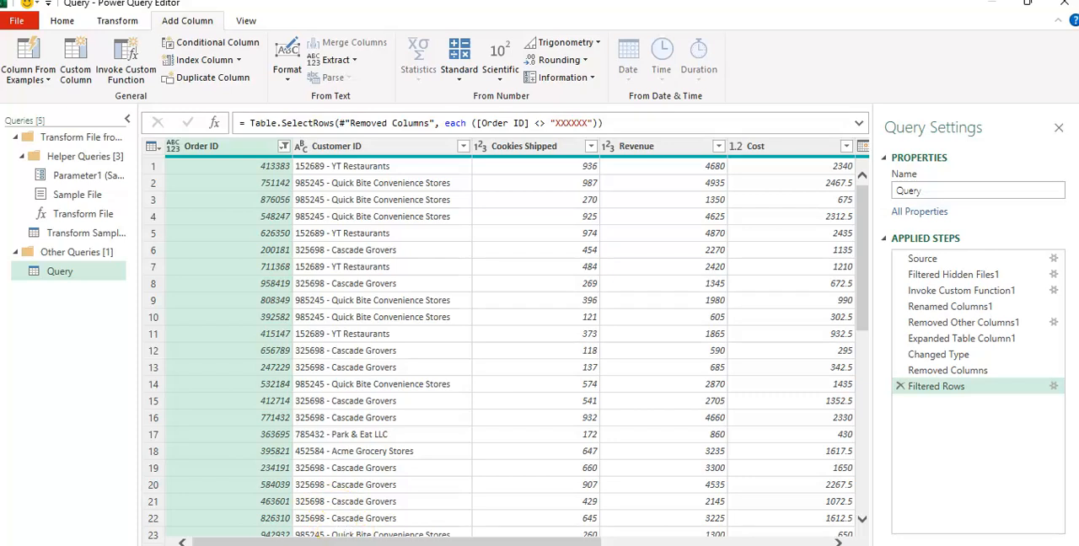
Split the Customer ID column by a custom hyphen delimiter at each occurrence
left_click(439, 538)
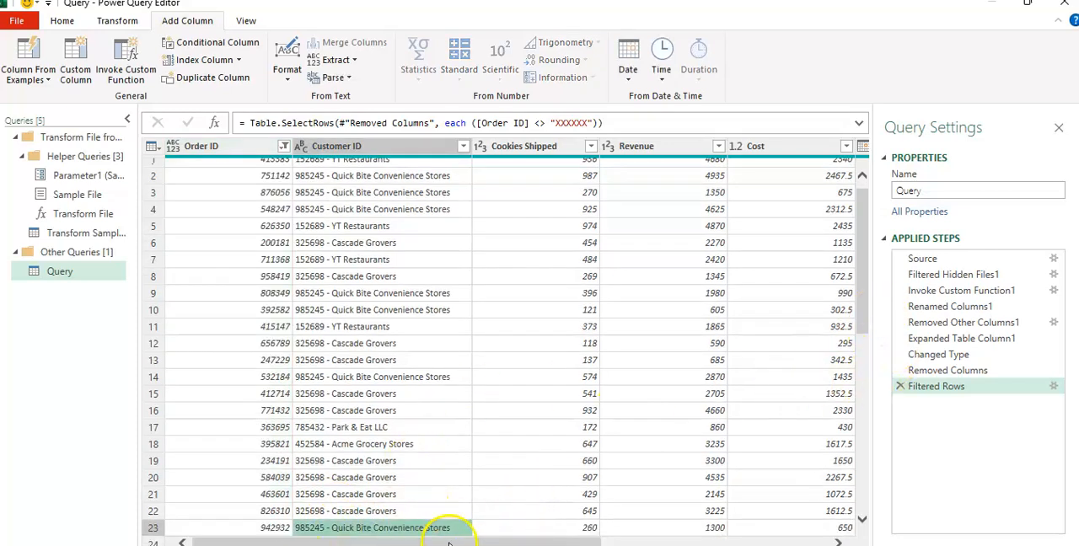
left_click_drag(449, 543, 742, 539)
left_click(863, 316)
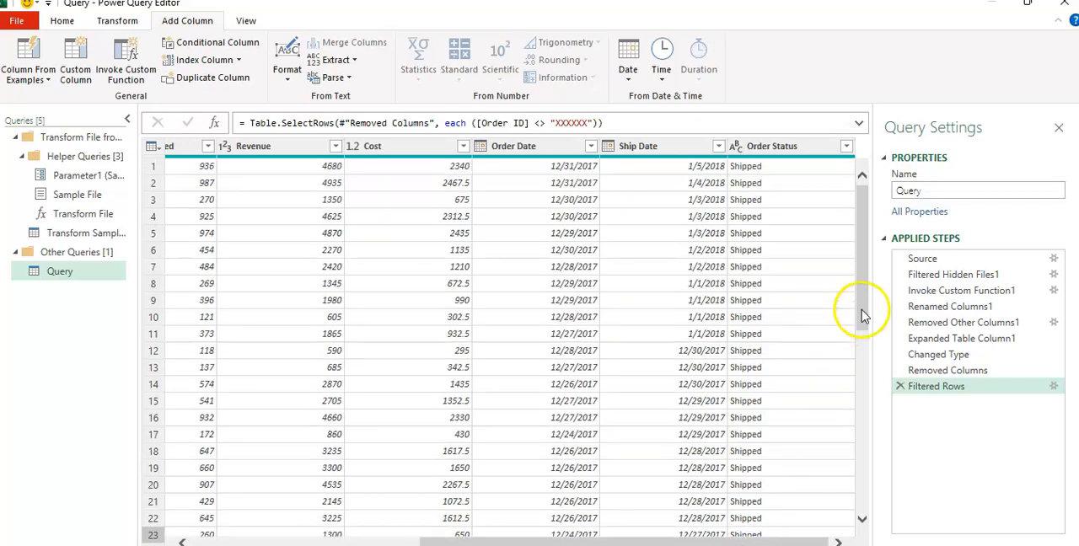
left_click_drag(505, 540, 229, 533)
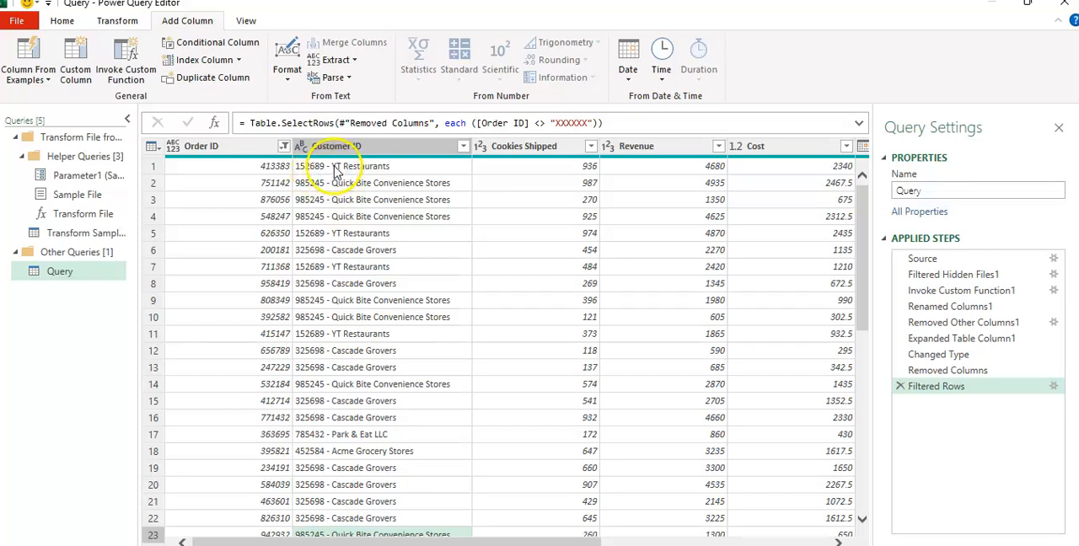
left_click(345, 146)
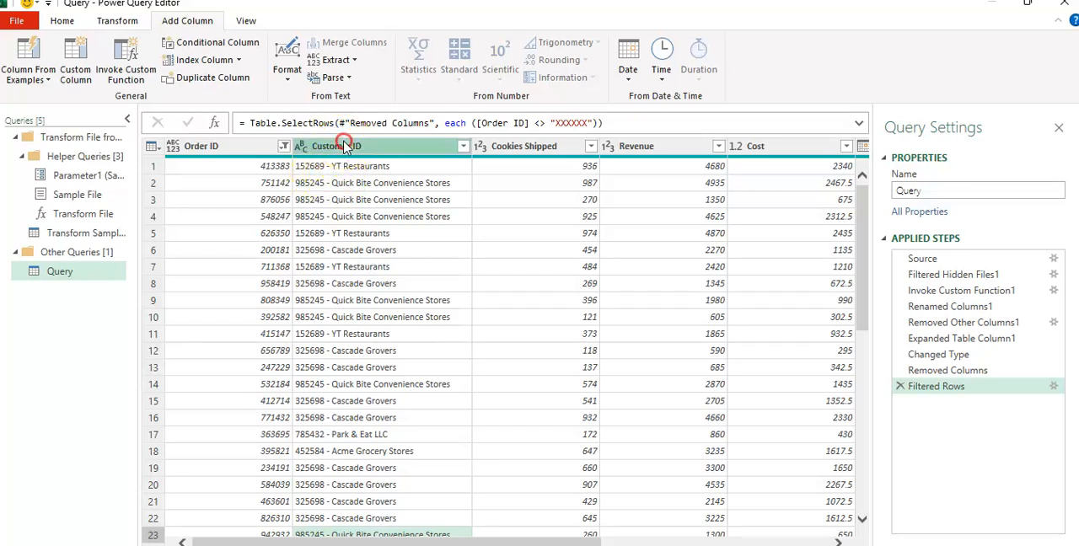
right_click(346, 147)
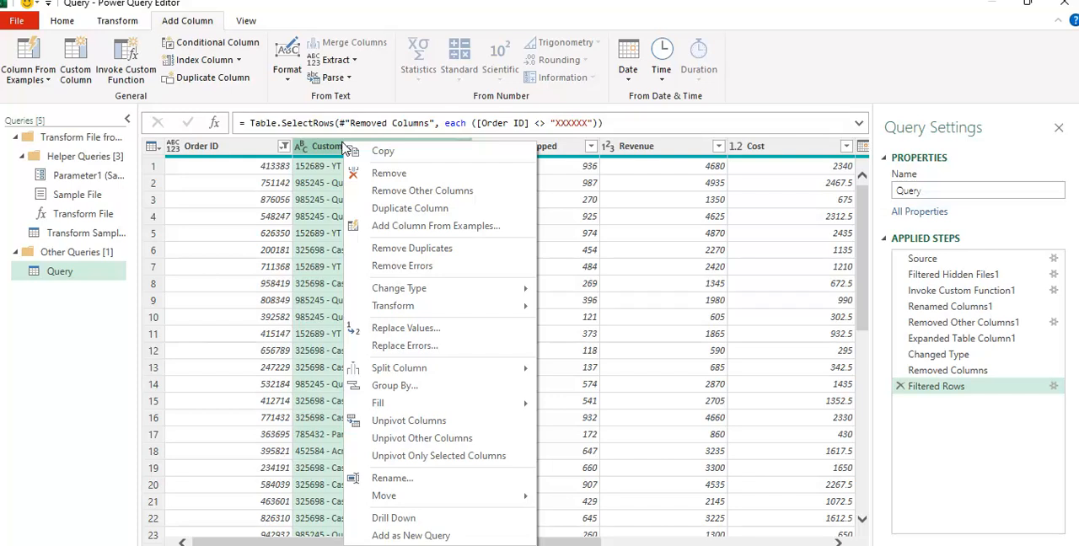
mouse_move(394, 371)
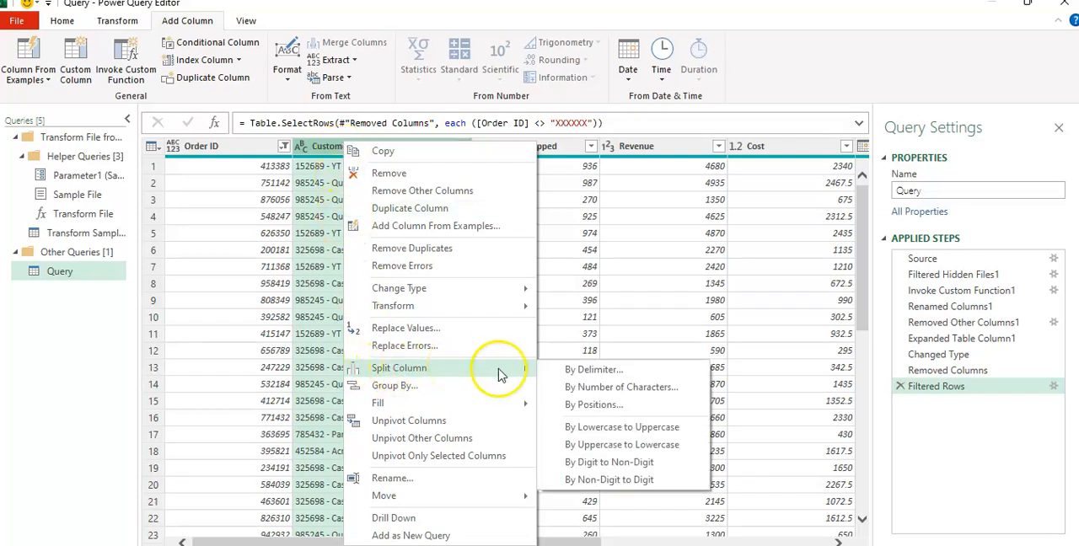
left_click(571, 373)
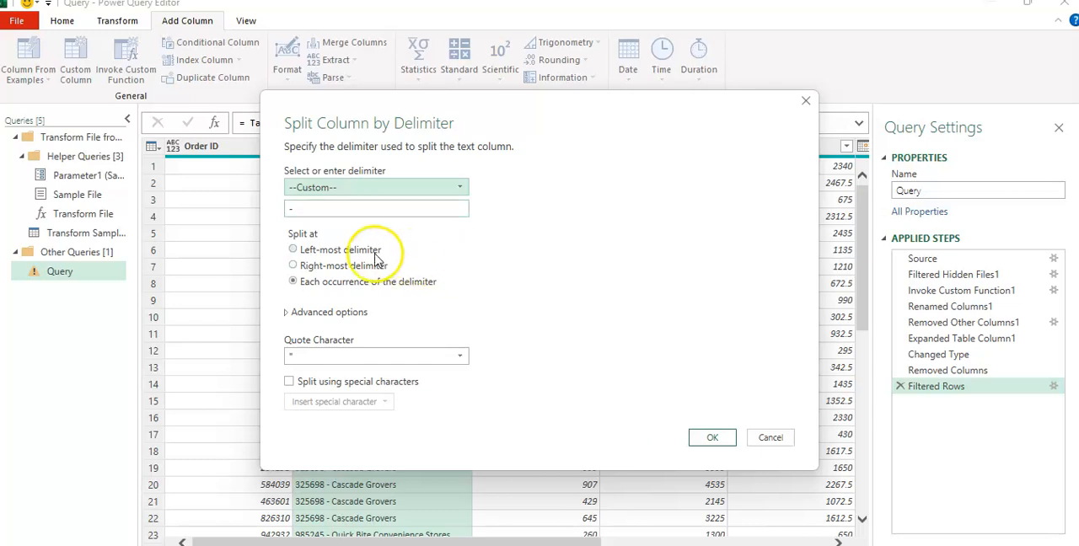
left_click(713, 440)
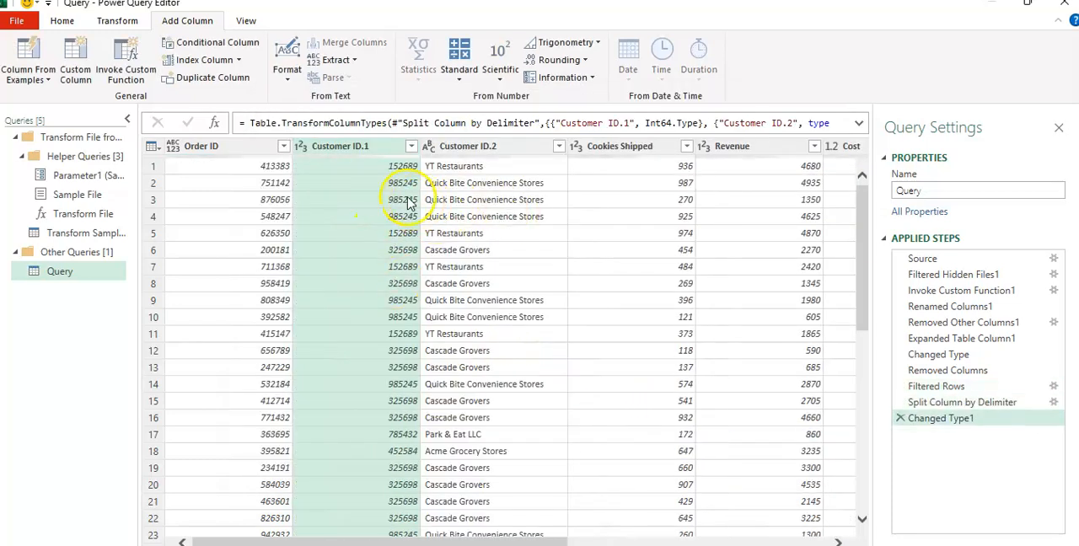
Rename the two split columns as Customer ID for the numbers and Customer Name for the company names
double_click(379, 145)
left_click(384, 146)
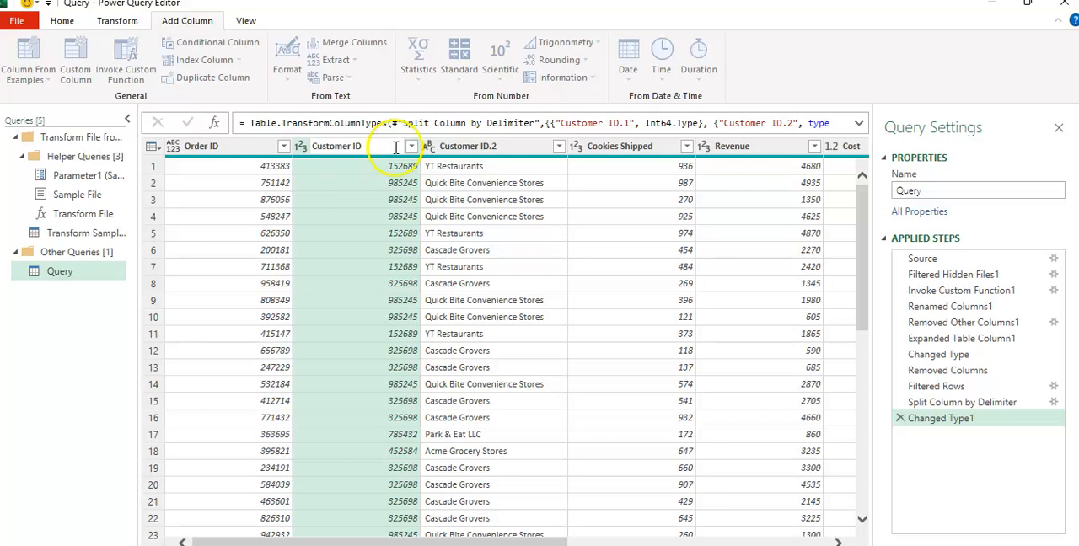
key("Return")
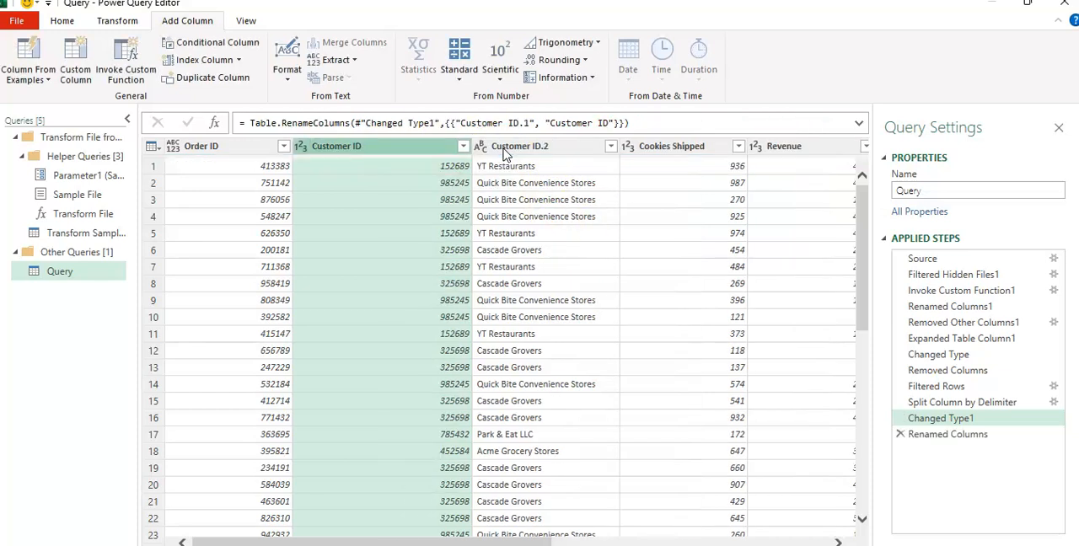
left_click(497, 147)
double_click(553, 147)
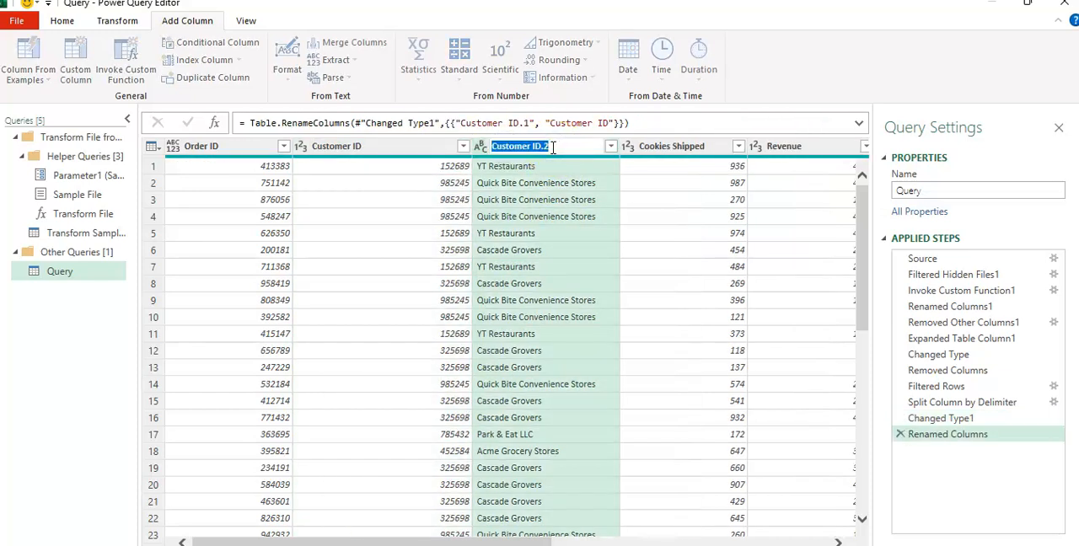
key("BackSpace")
left_click(662, 201)
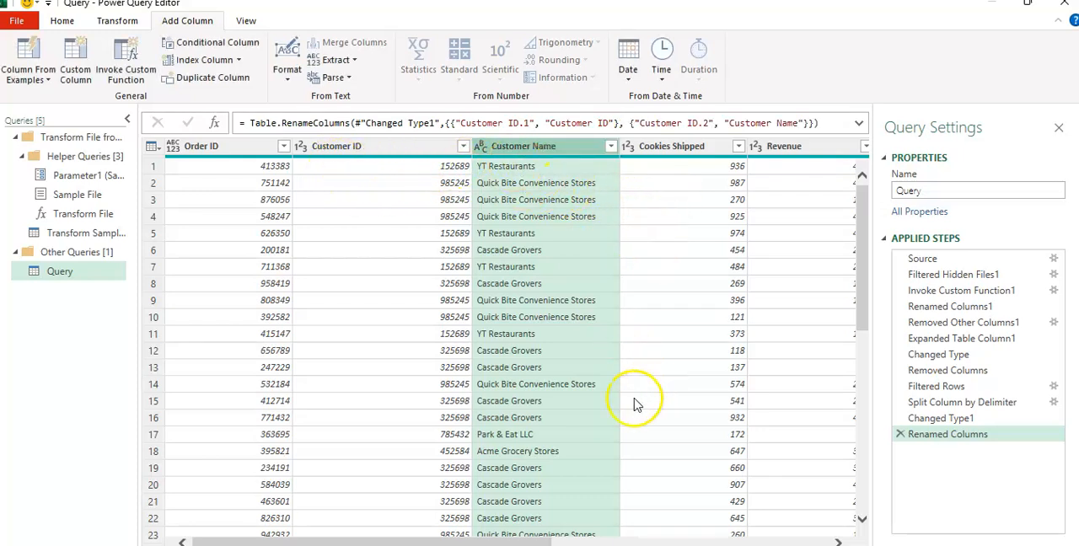
Add a new column that subtracts Cost from Revenue
left_click_drag(440, 542, 721, 523)
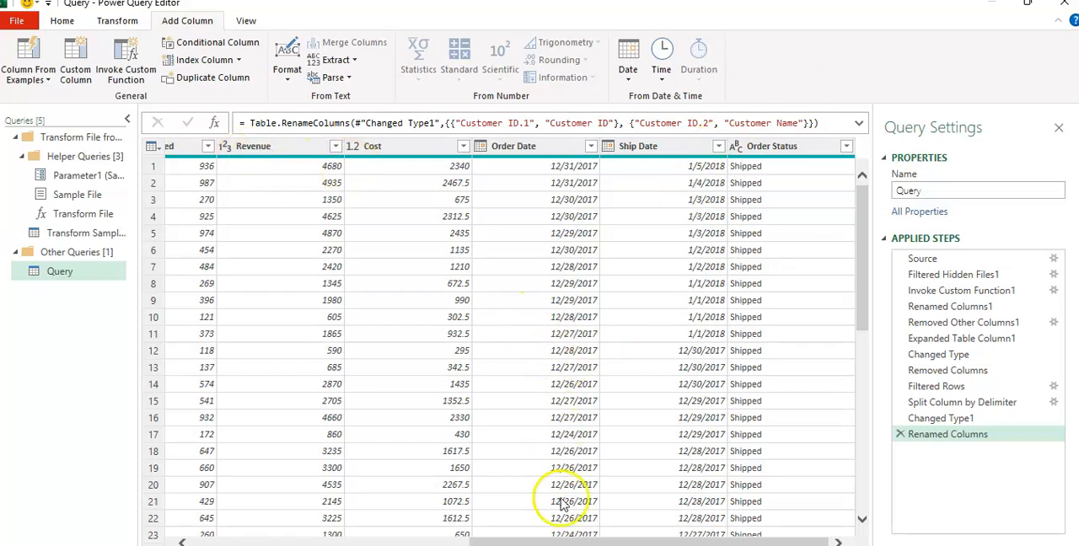
left_click_drag(542, 541, 505, 538)
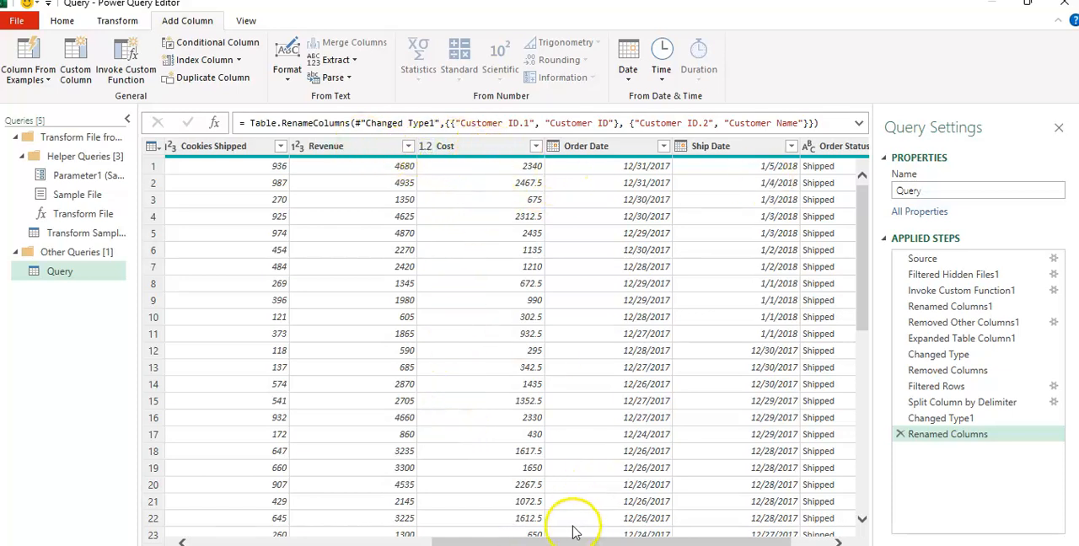
left_click_drag(580, 538, 600, 539)
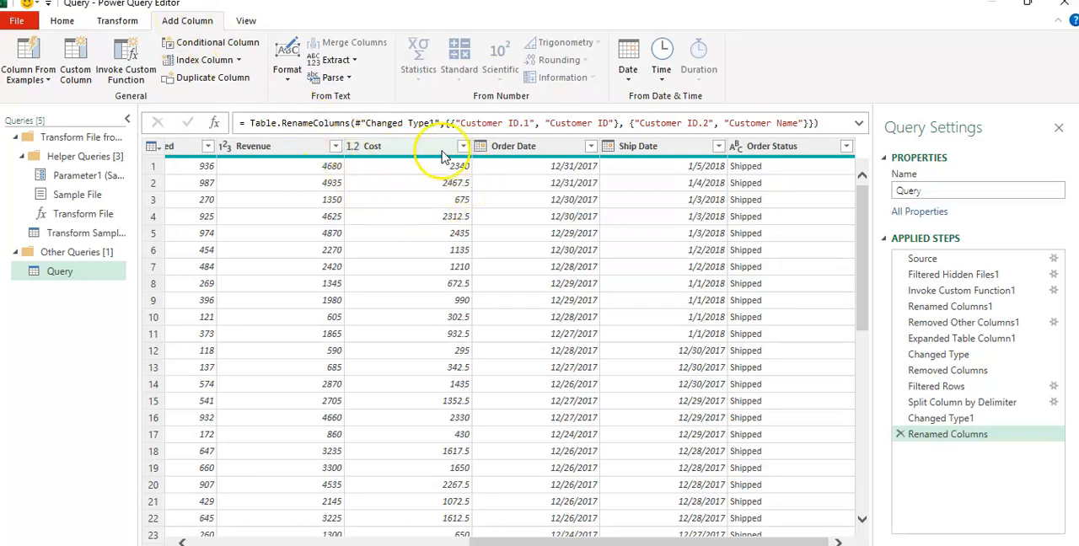
left_click(281, 150)
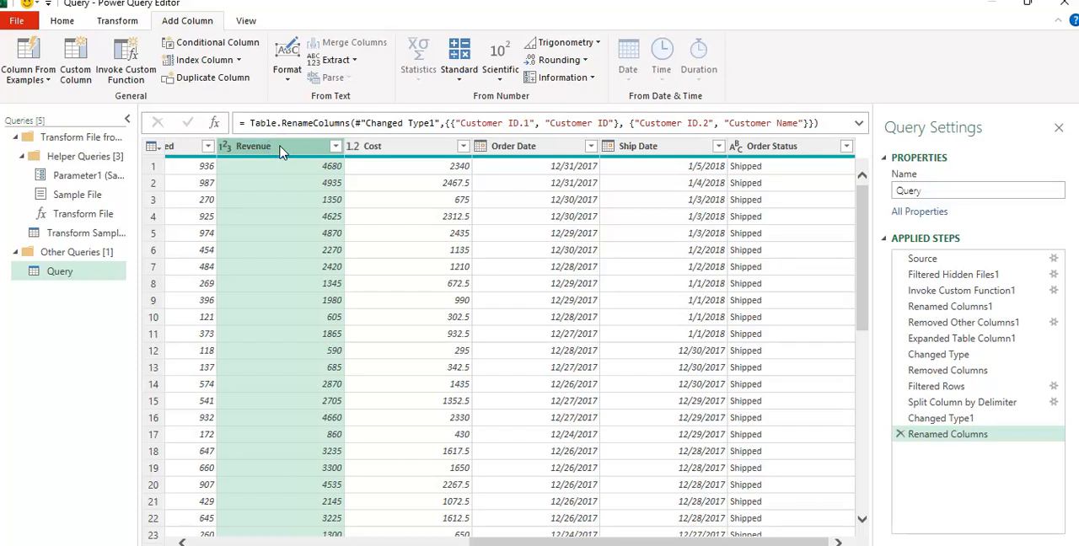
left_click(391, 148, "ctrl")
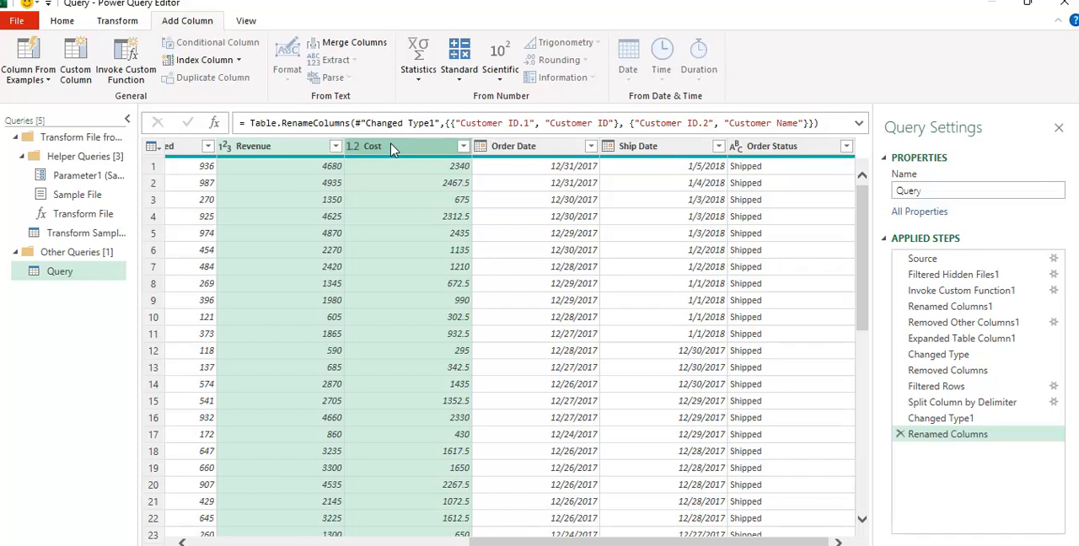
left_click(460, 80)
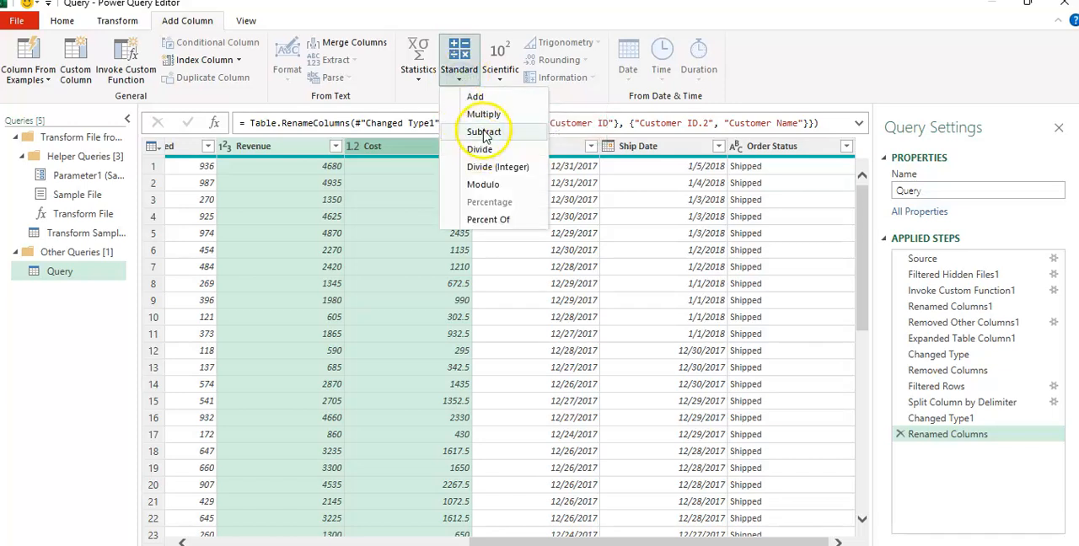
left_click(484, 133)
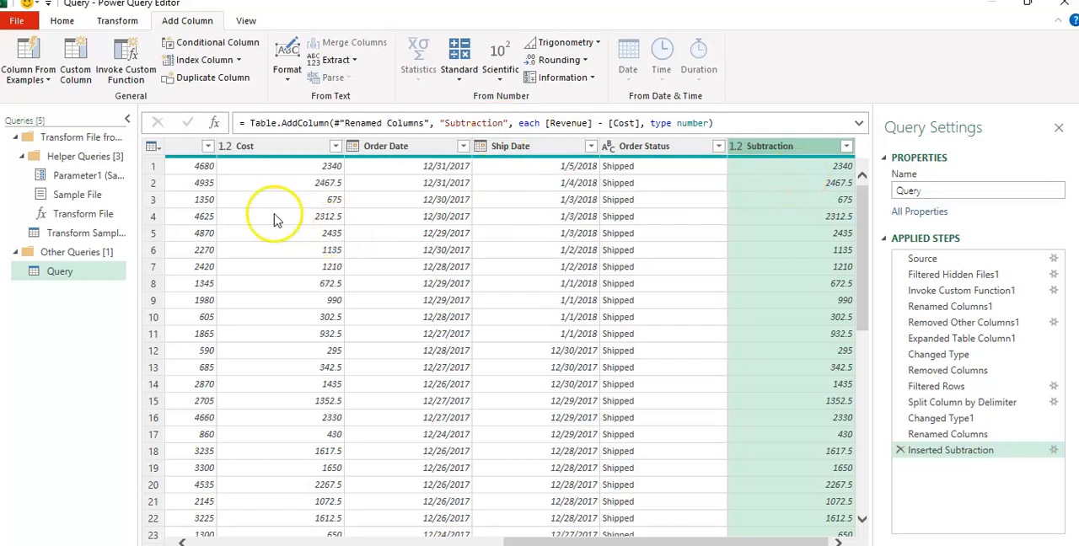
Rename the Subtraction column as Profit and move it between Cost and Order Date
double_click(800, 146)
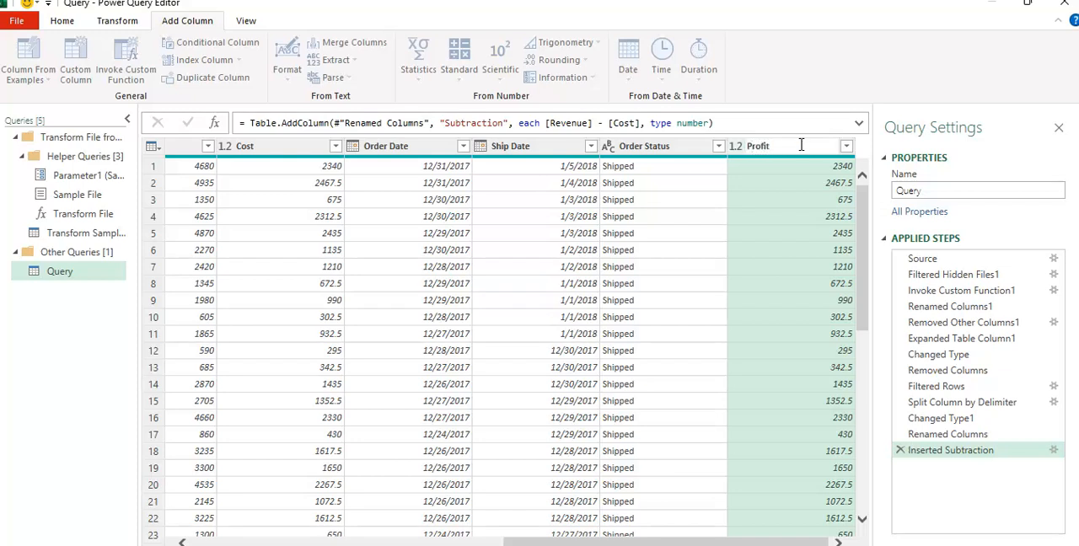
left_click(600, 540)
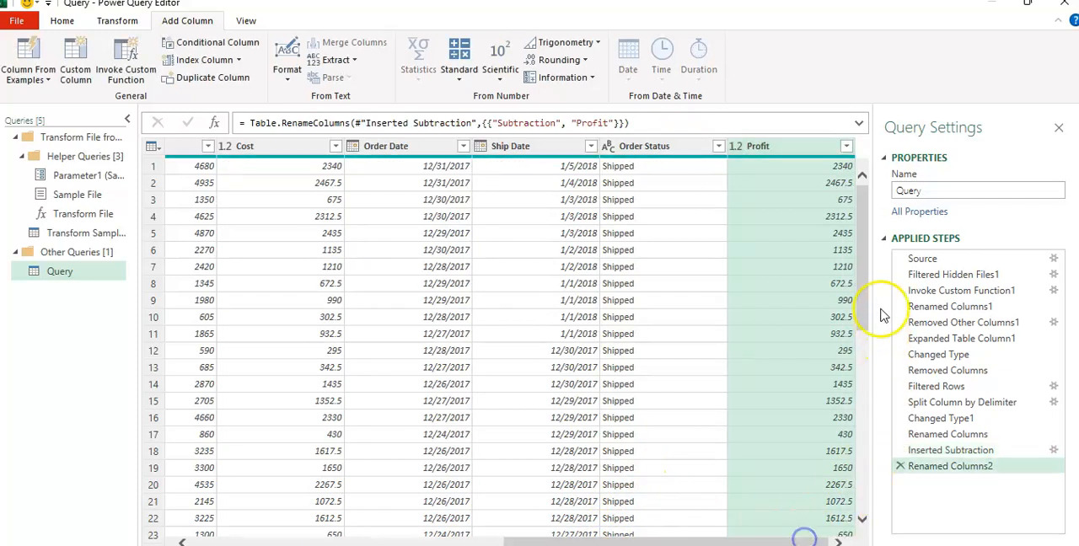
left_click_drag(549, 544, 616, 542)
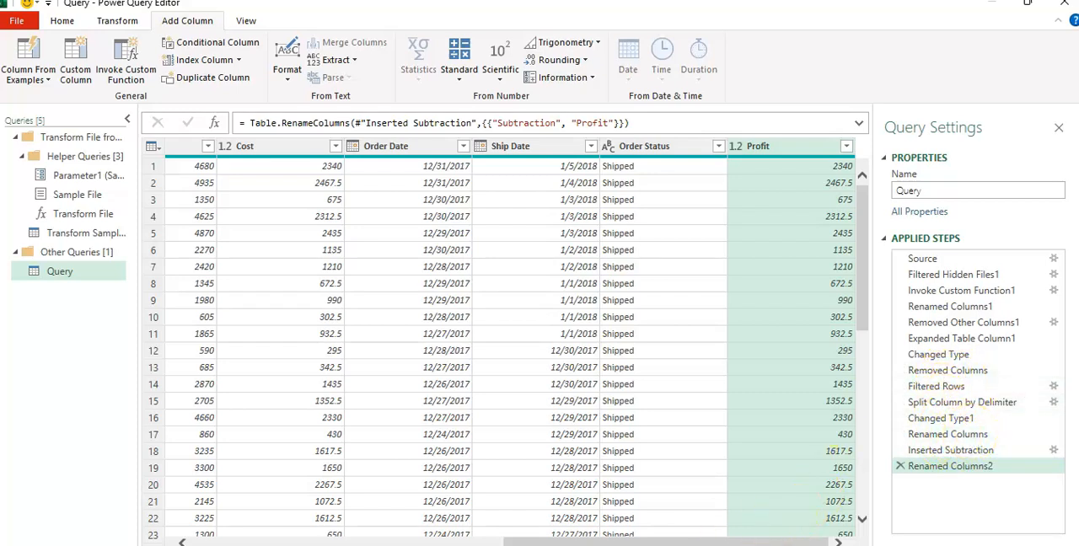
mouse_move(723, 542)
left_mouse_down()
mouse_move(604, 544)
mouse_move(726, 540)
left_mouse_up()
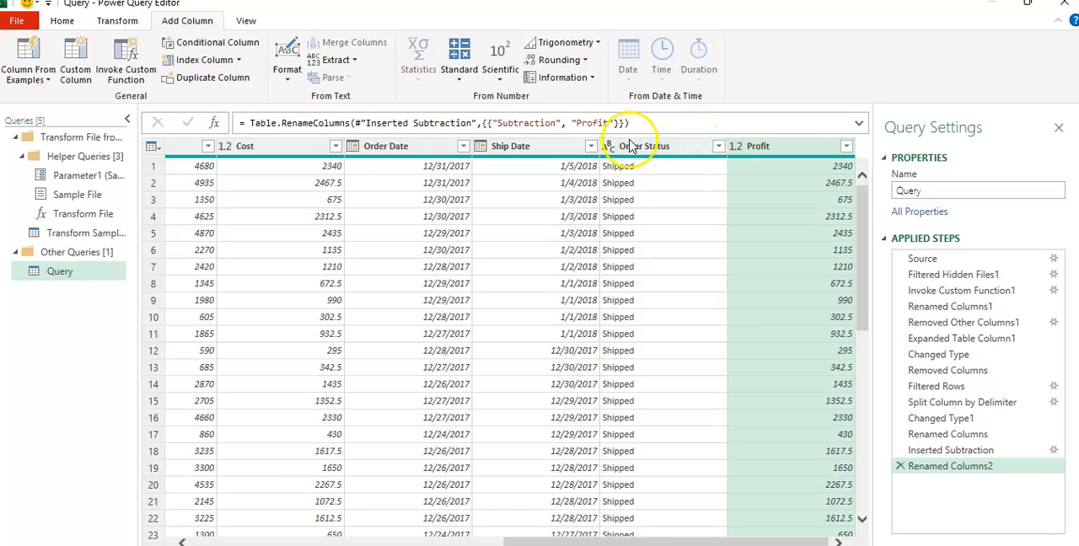
mouse_move(627, 540)
left_mouse_down()
mouse_move(506, 532)
mouse_move(637, 537)
left_mouse_up()
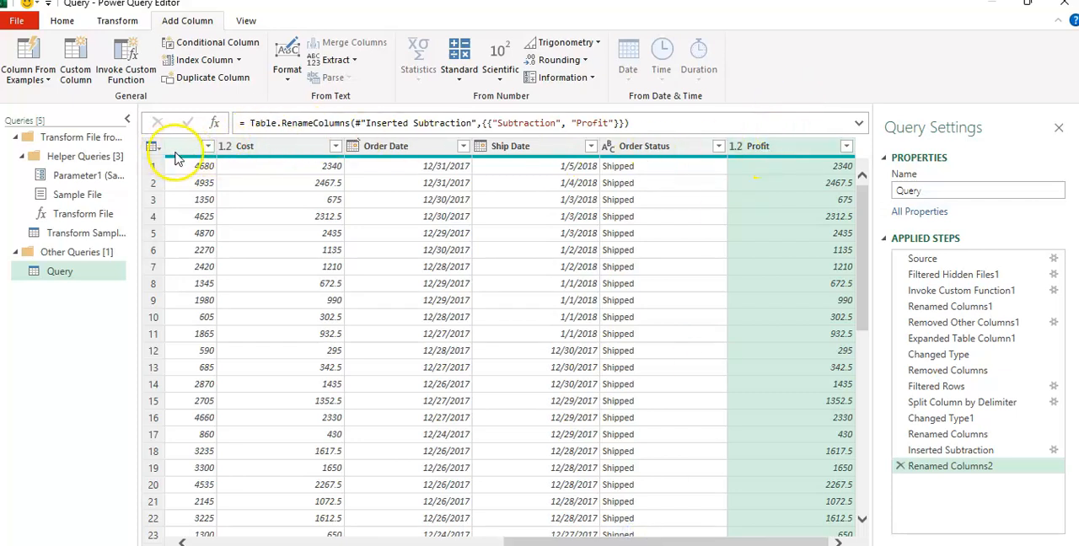
left_click_drag(764, 158, 381, 152)
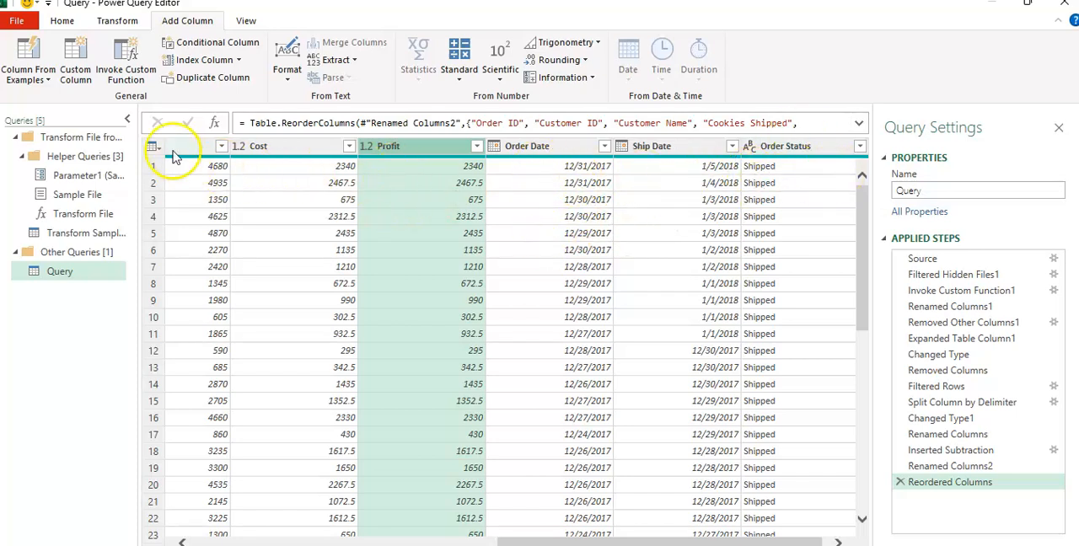
Add a Subtract Days column calculating the days from Order Date to Ship Date, with Ship Date as the first selected column
left_click_drag(529, 540, 558, 538)
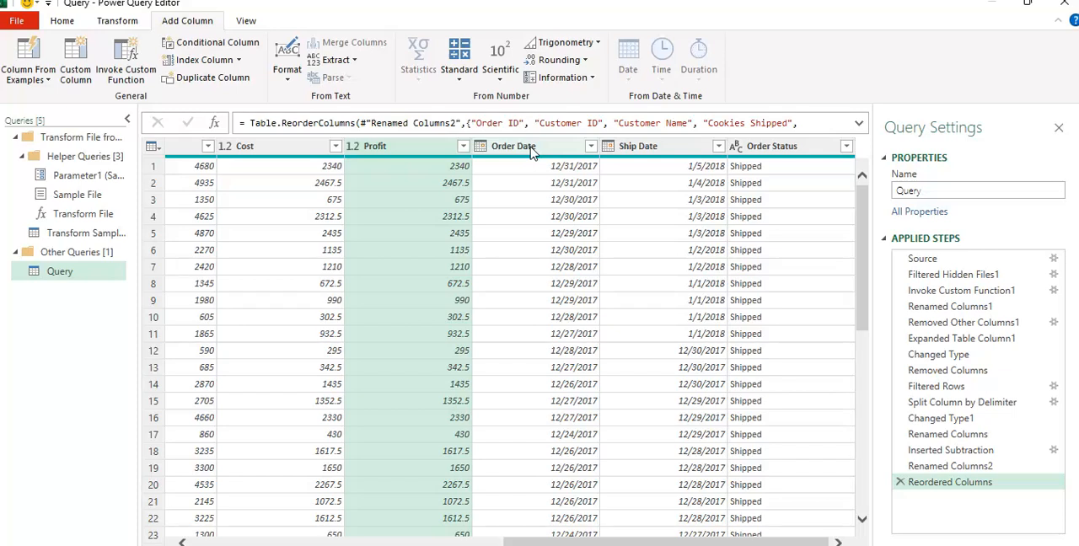
left_click(662, 147)
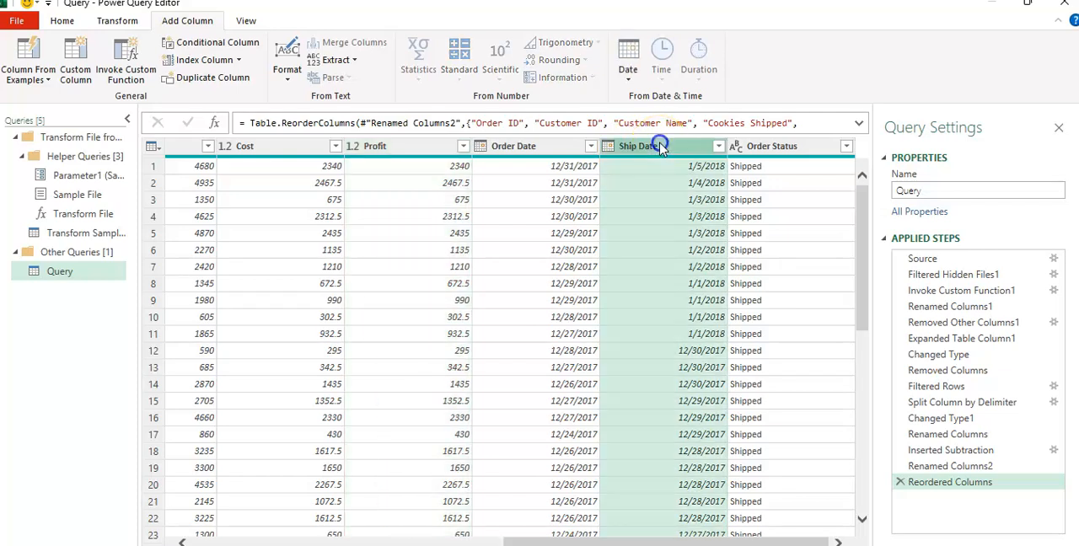
left_click(531, 147, "ctrl")
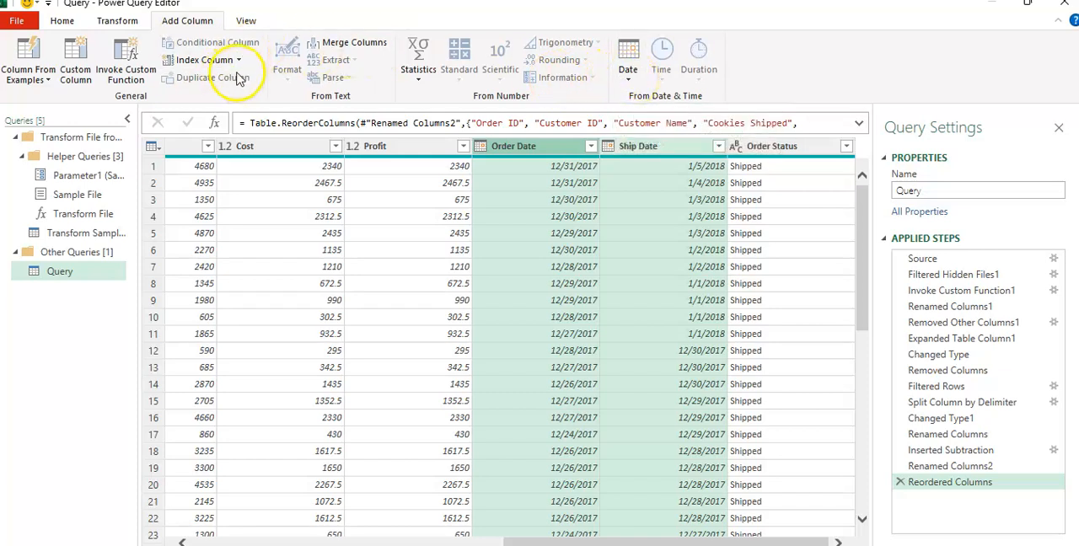
left_click(628, 77)
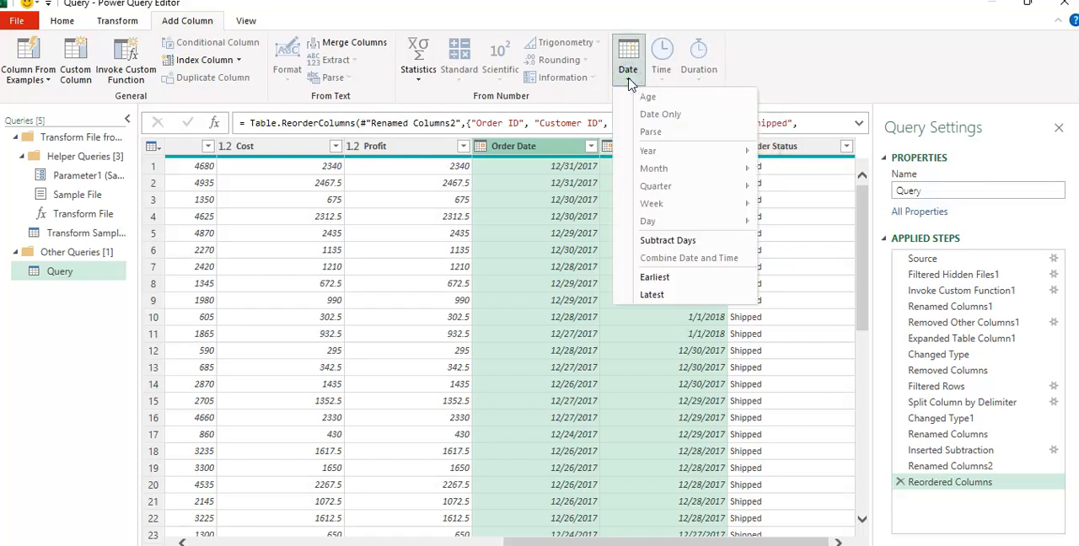
left_click(680, 246)
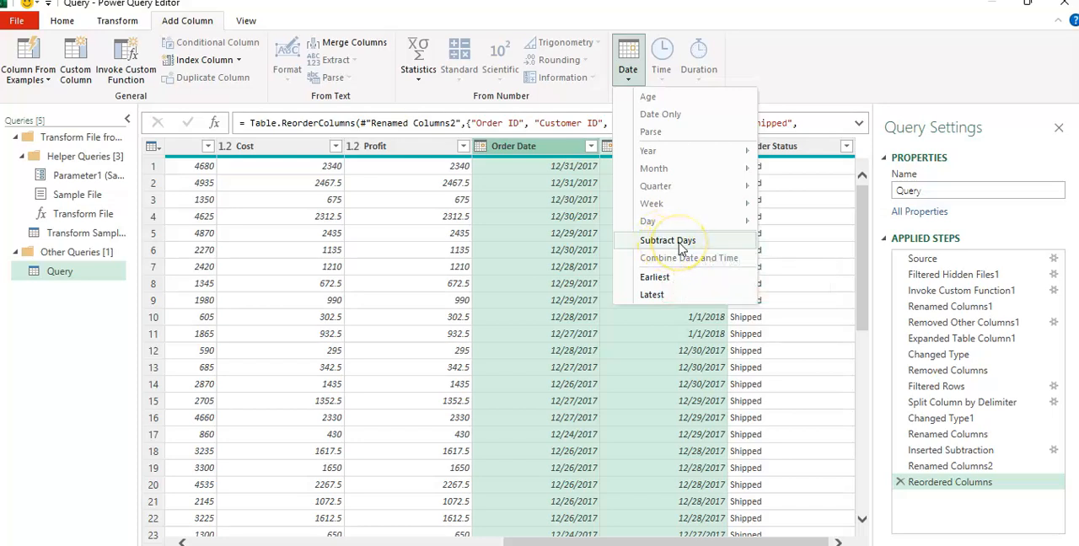
Create the column of days between Order Date and Ship Date and rename it Delivery time
left_click(679, 245)
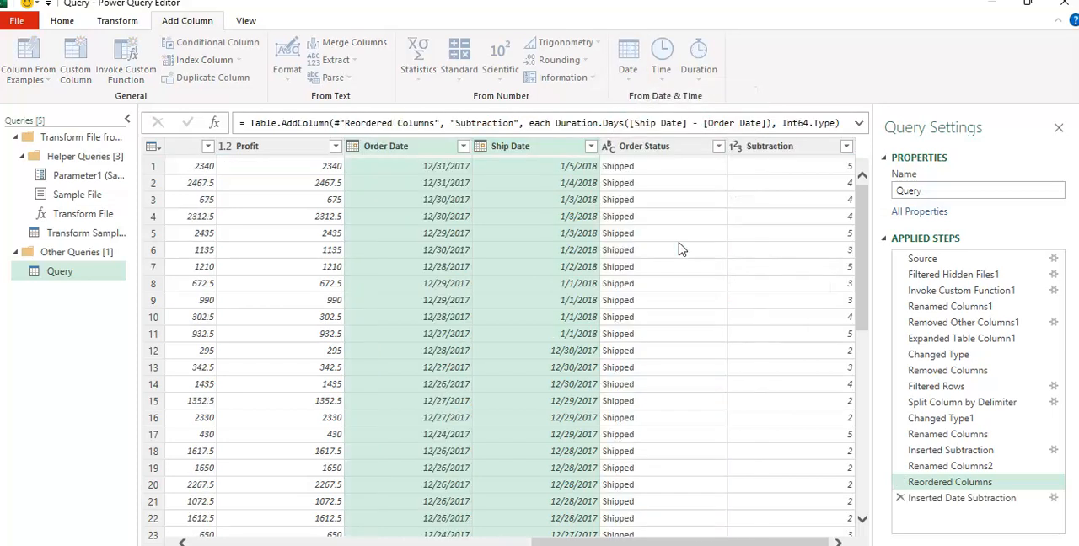
double_click(805, 147)
type("Delivery time")
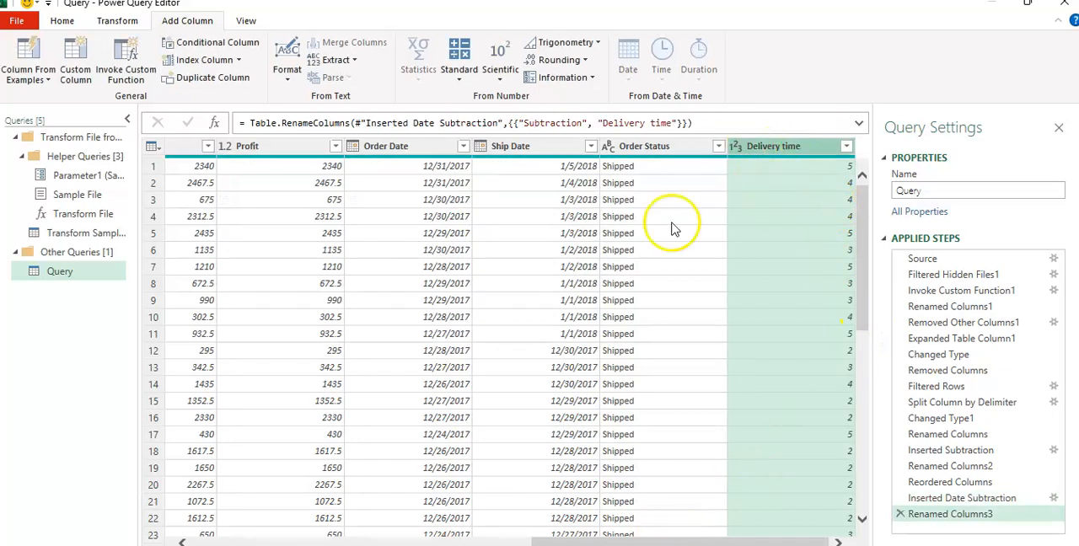
Examine the query's columns from Revenue through Delivery time, including Cost, Profit, both dates and the order status
left_click_drag(567, 540, 524, 539)
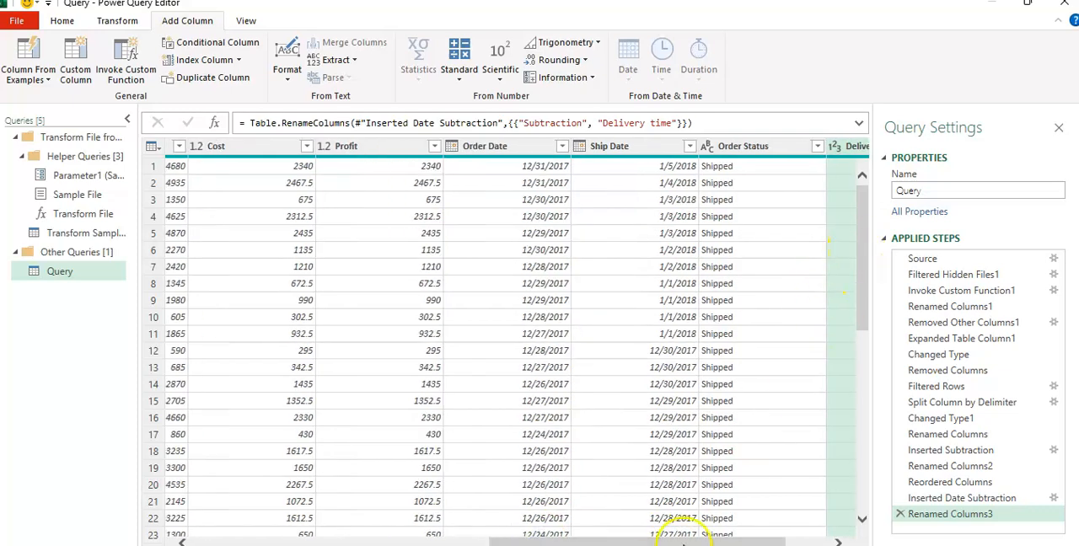
left_click_drag(704, 539, 742, 537)
left_click_drag(862, 312, 872, 231)
left_click_drag(578, 535, 482, 535)
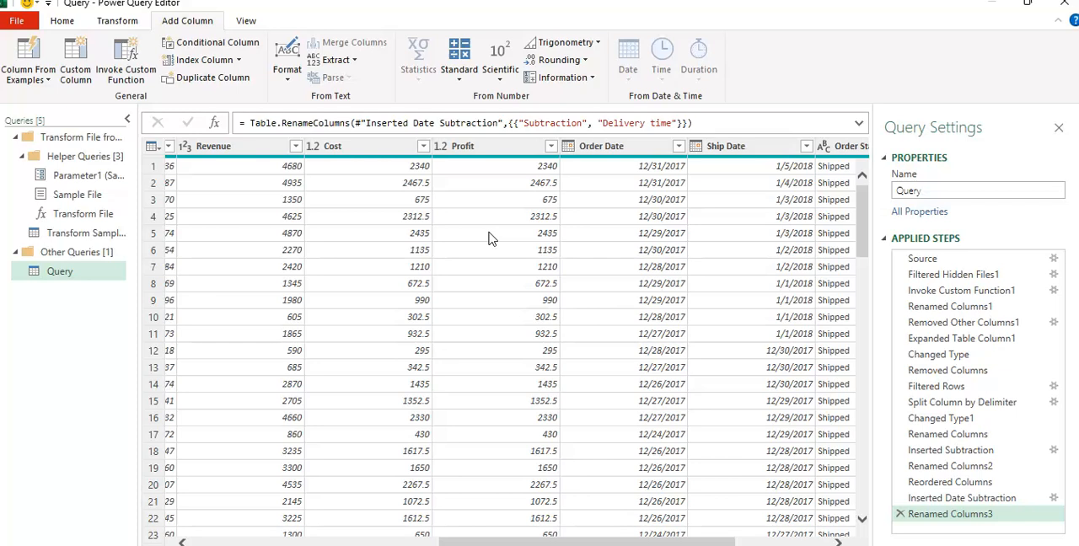
left_click_drag(560, 540, 662, 540)
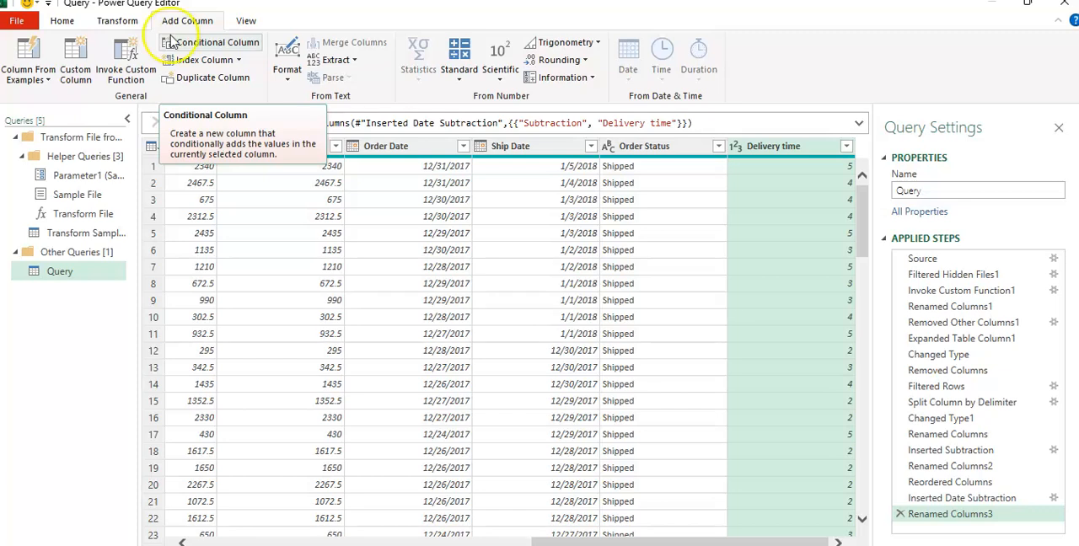
left_click_drag(595, 542, 497, 543)
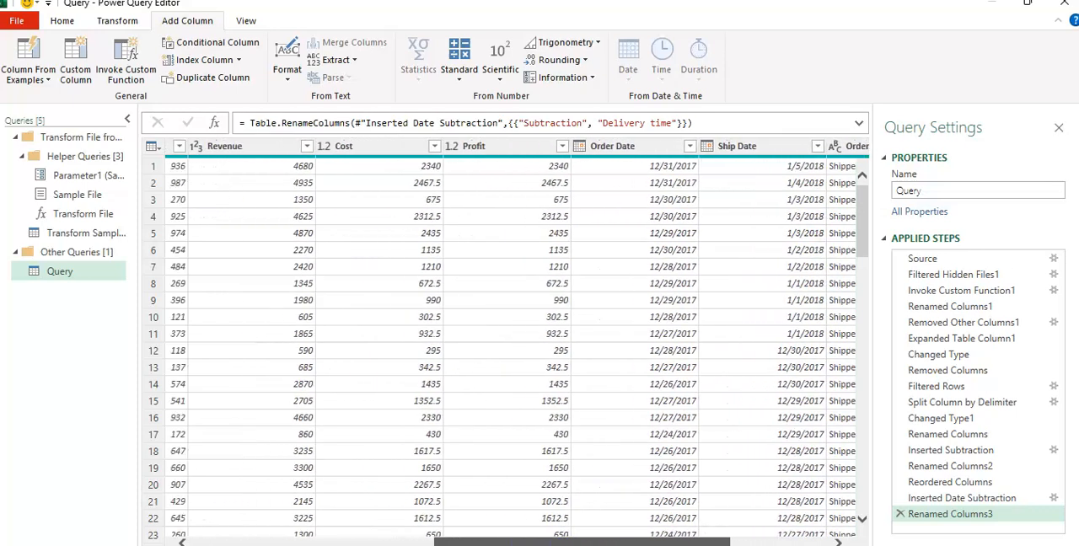
left_click_drag(497, 543, 545, 543)
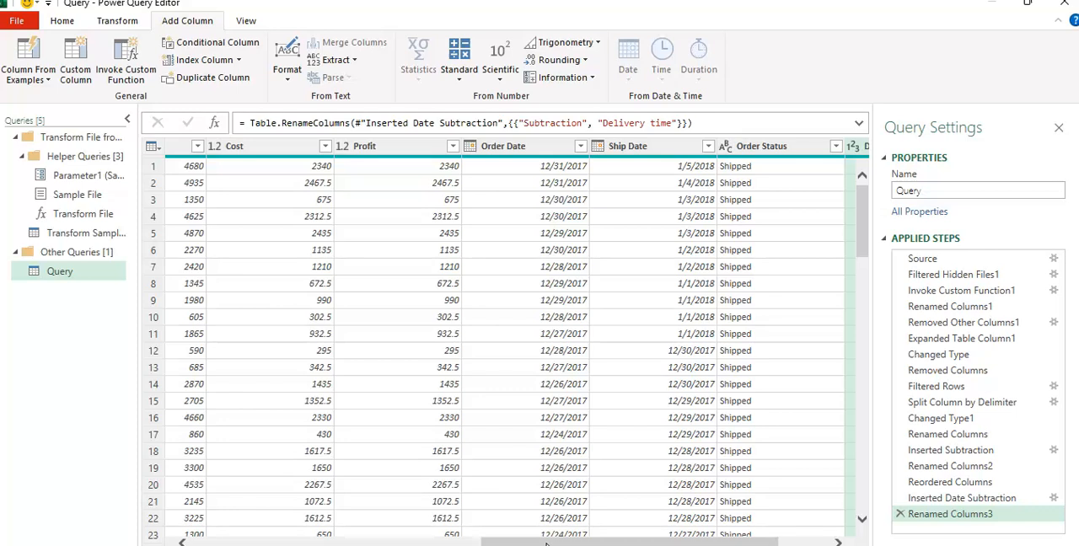
left_click_drag(547, 544, 638, 542)
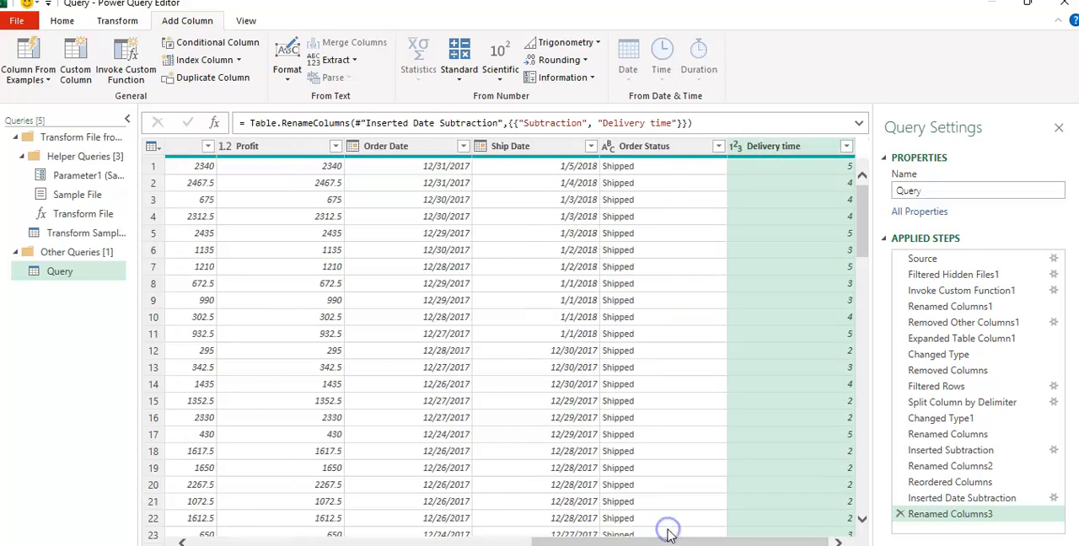
mouse_move(634, 544)
left_mouse_down()
mouse_move(581, 543)
mouse_move(632, 539)
left_mouse_up()
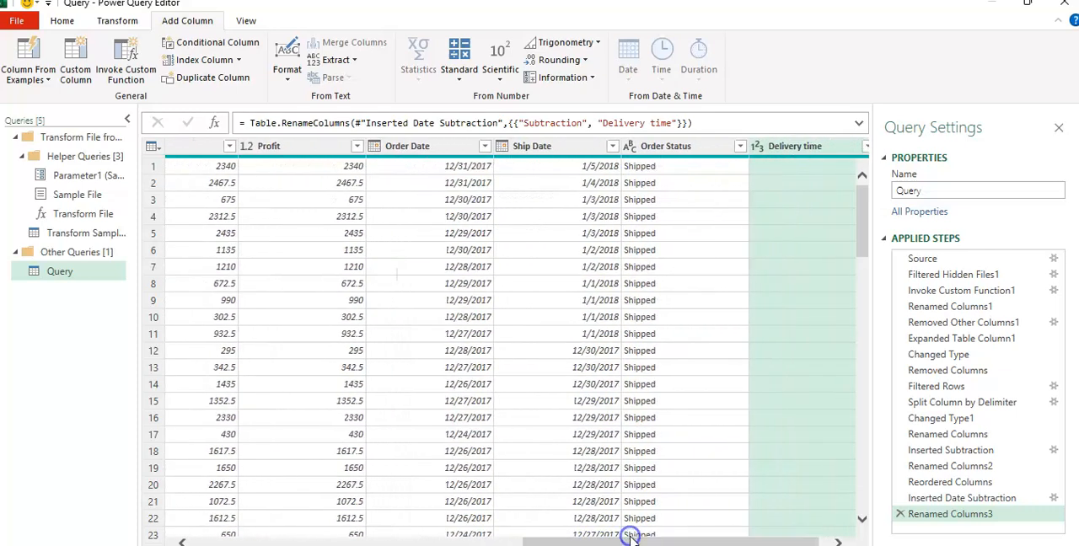
Start a custom column and name it Profit Margine
left_click(73, 59)
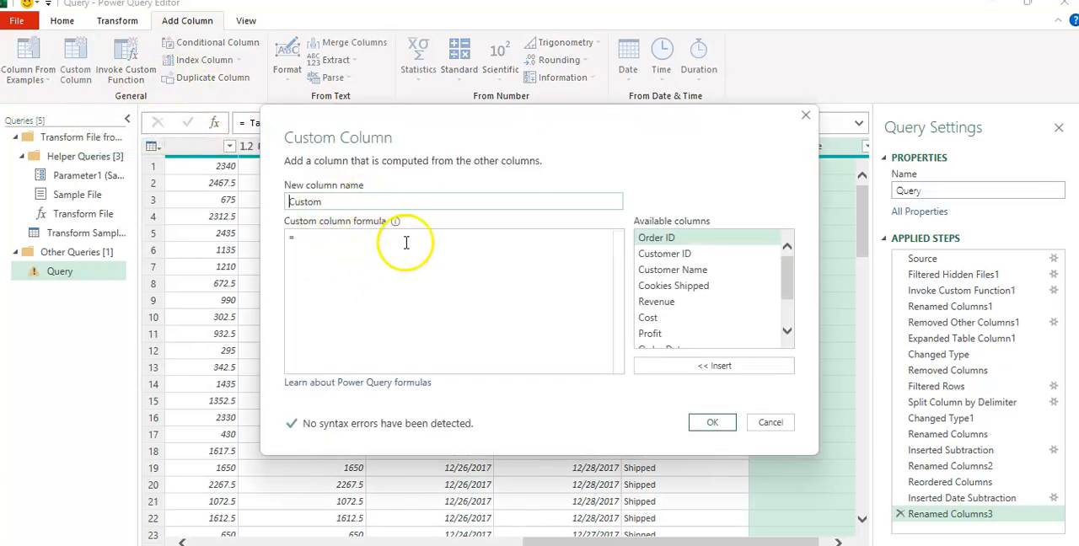
left_click(355, 203)
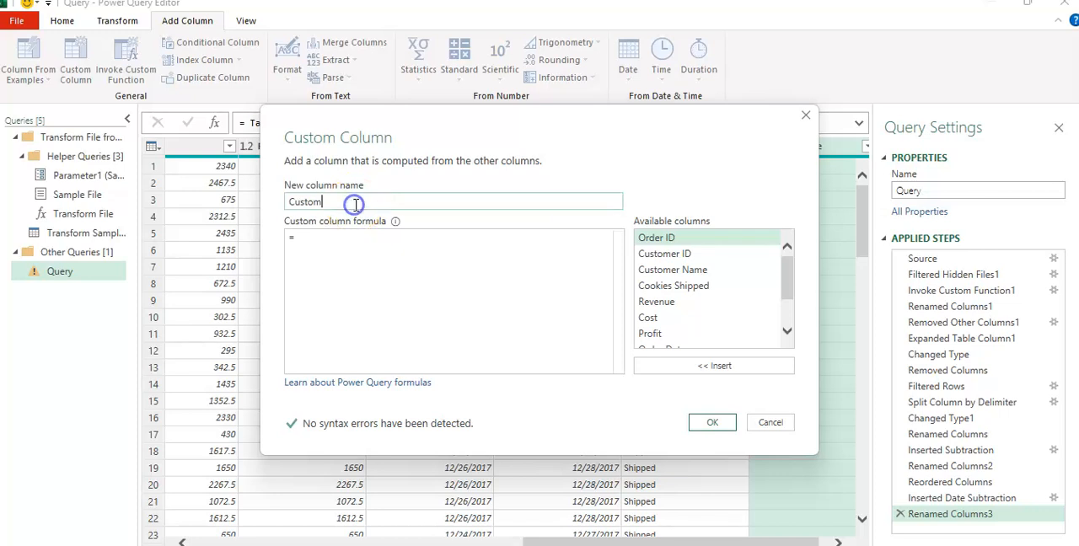
key("BackSpace")
type("Profit Margine")
left_click(308, 240)
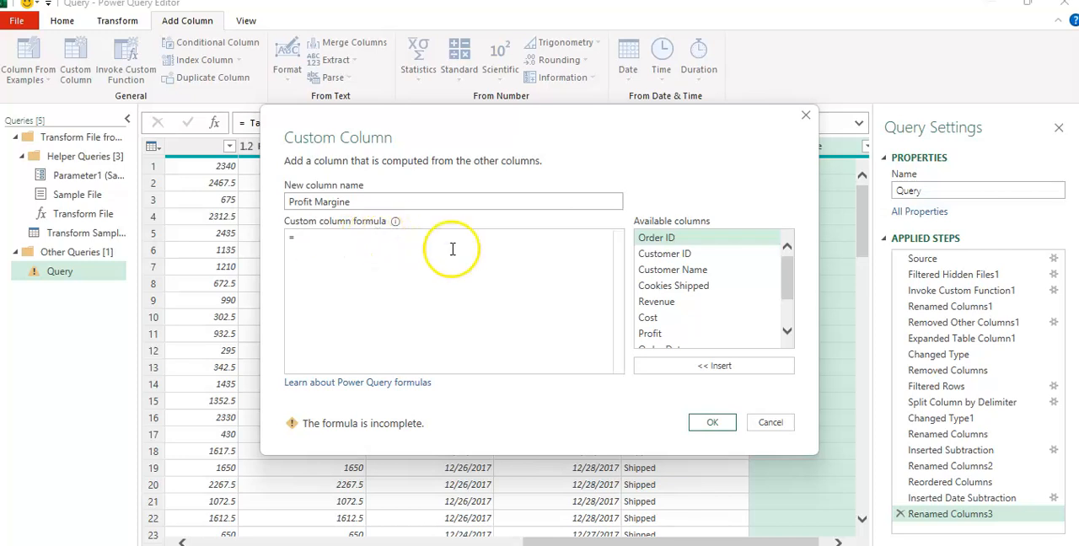
left_click(691, 311)
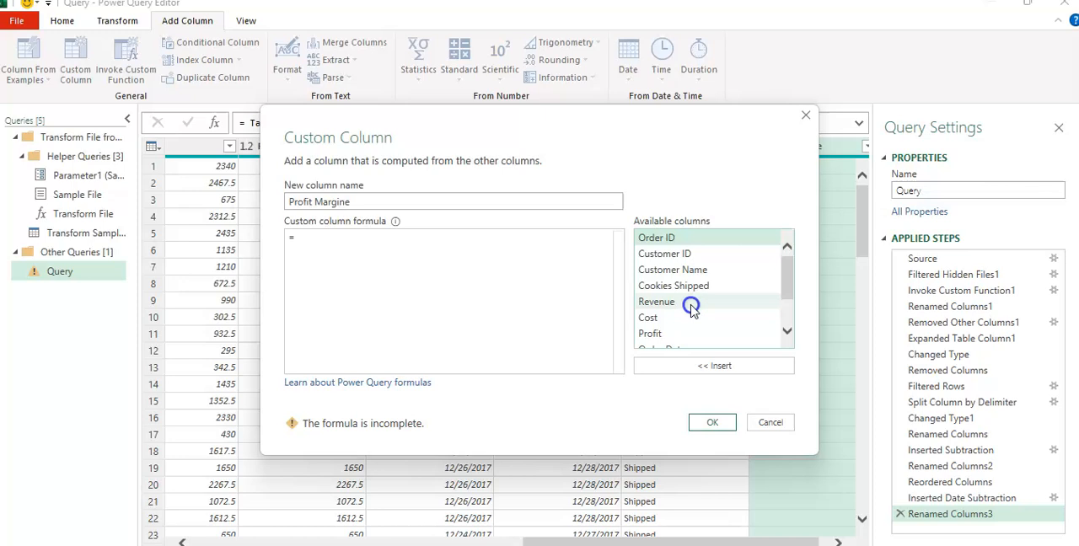
left_click(699, 369)
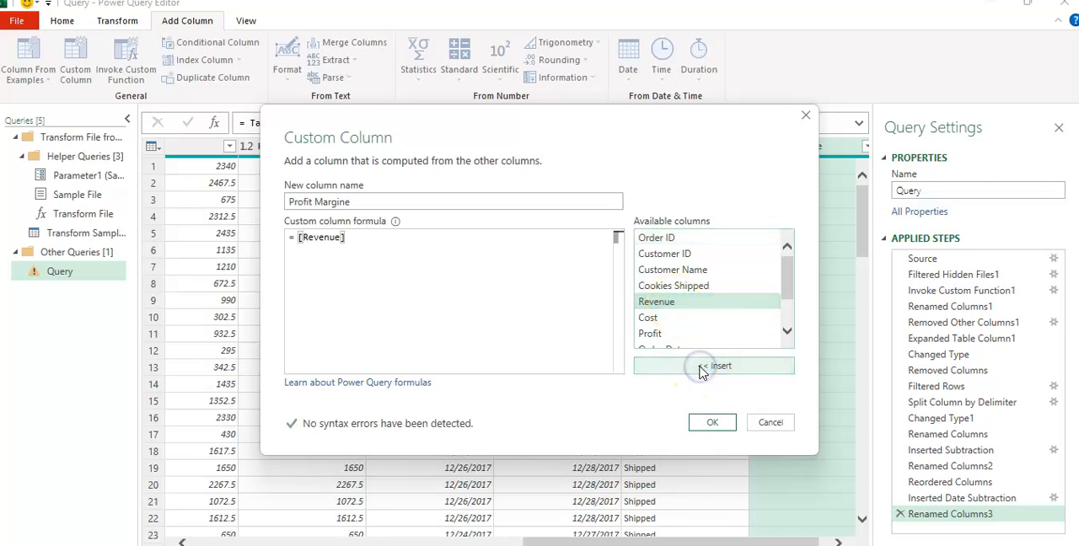
type("/")
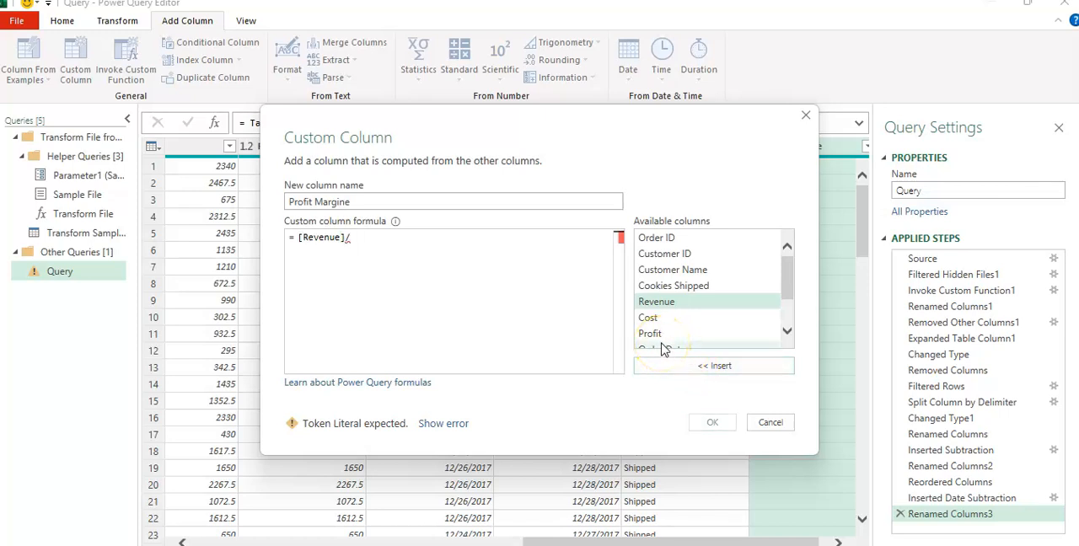
key("BackSpace")
key("BackSpace")
key("BackSpace")
key("BackSpace")
key("BackSpace")
key("BackSpace")
key("BackSpace")
key("BackSpace")
key("BackSpace")
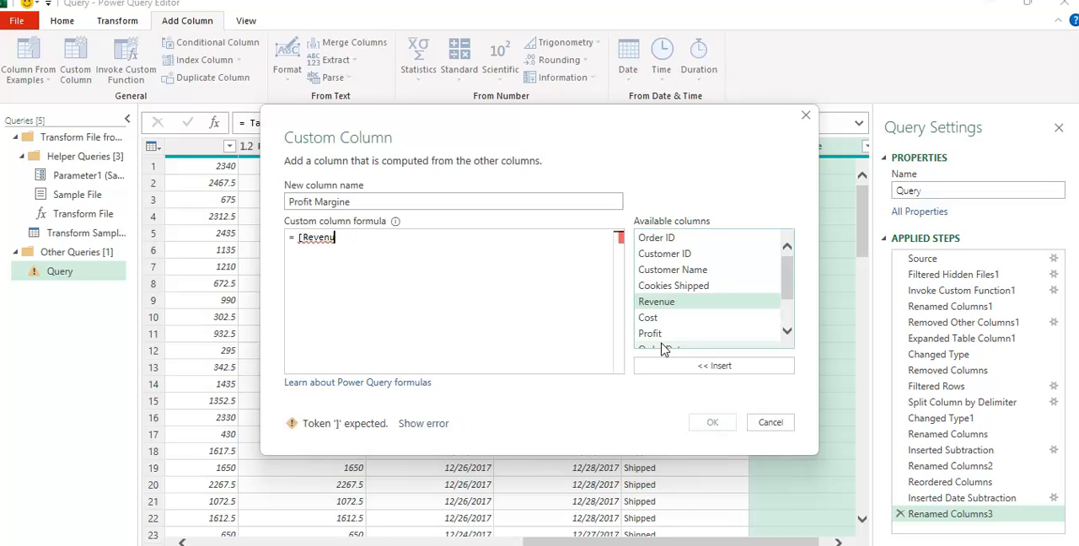
key("BackSpace")
Build the custom column formula [Profit]/[Revenue] from the available columns
left_click(662, 334)
left_click(683, 373)
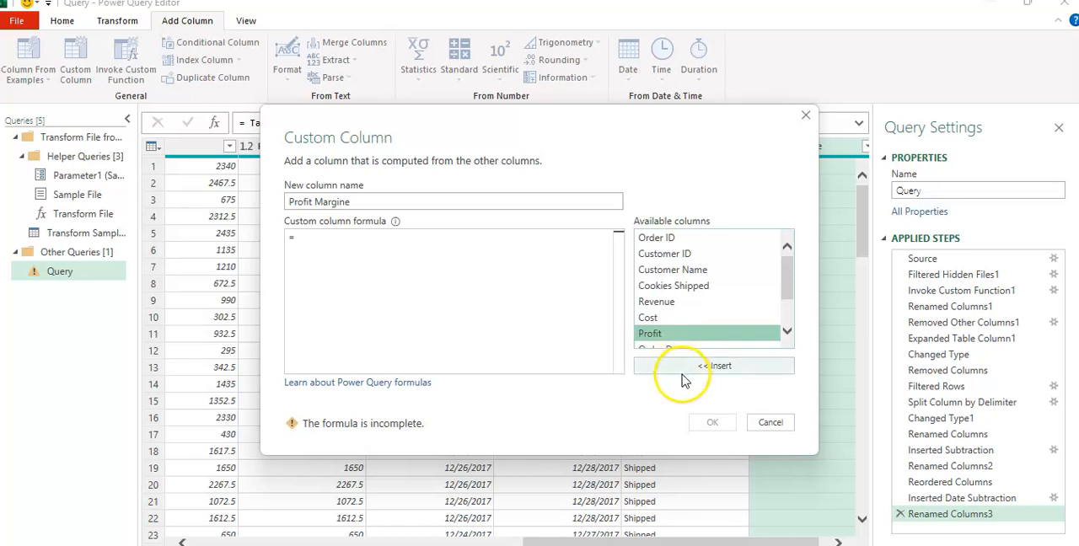
left_click(682, 375)
type("/")
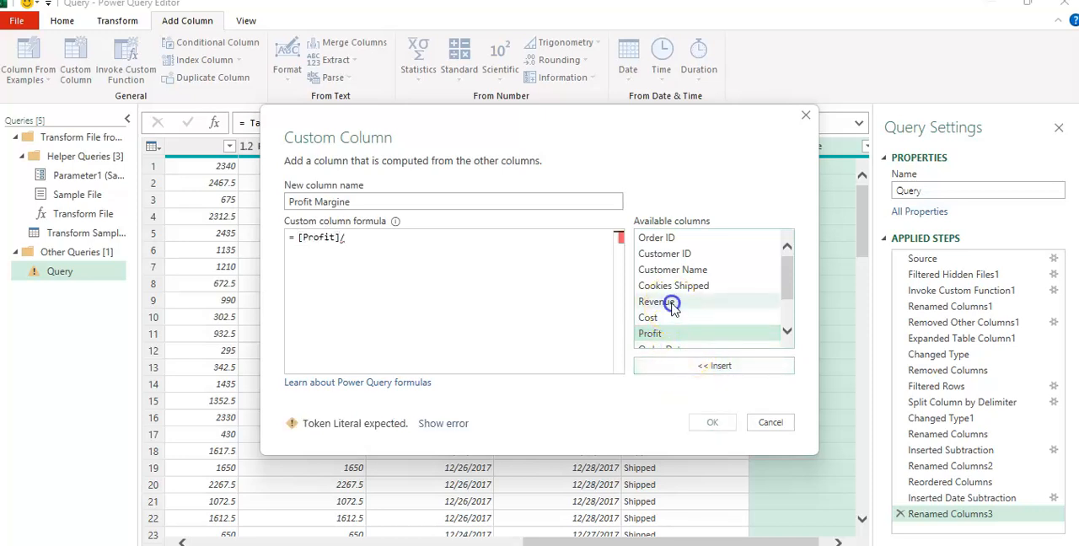
left_click(666, 304)
left_click(683, 369)
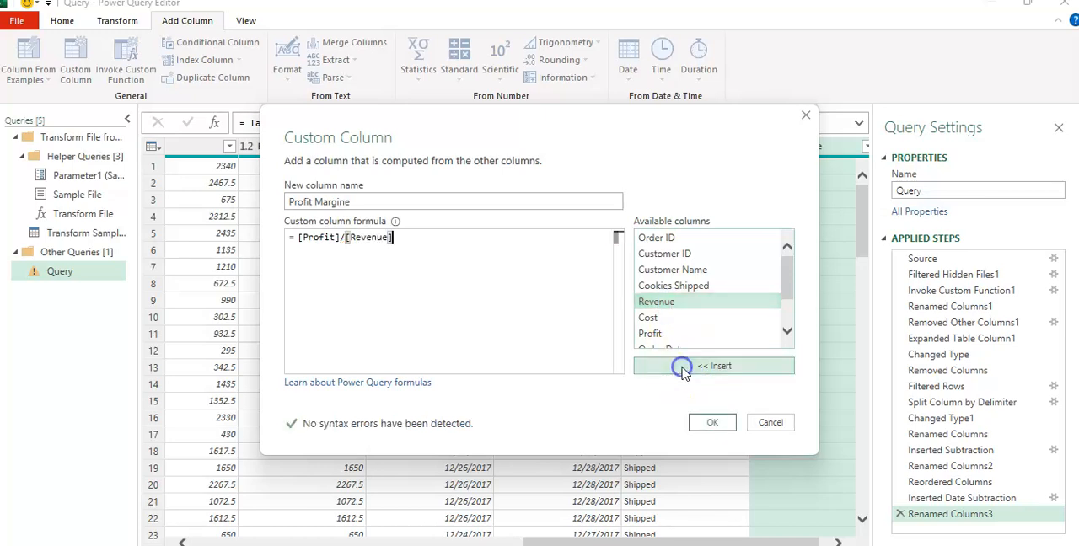
Complete the formula as ([Profit]/[Revenue])*100 and add the custom column to the query
type(")")
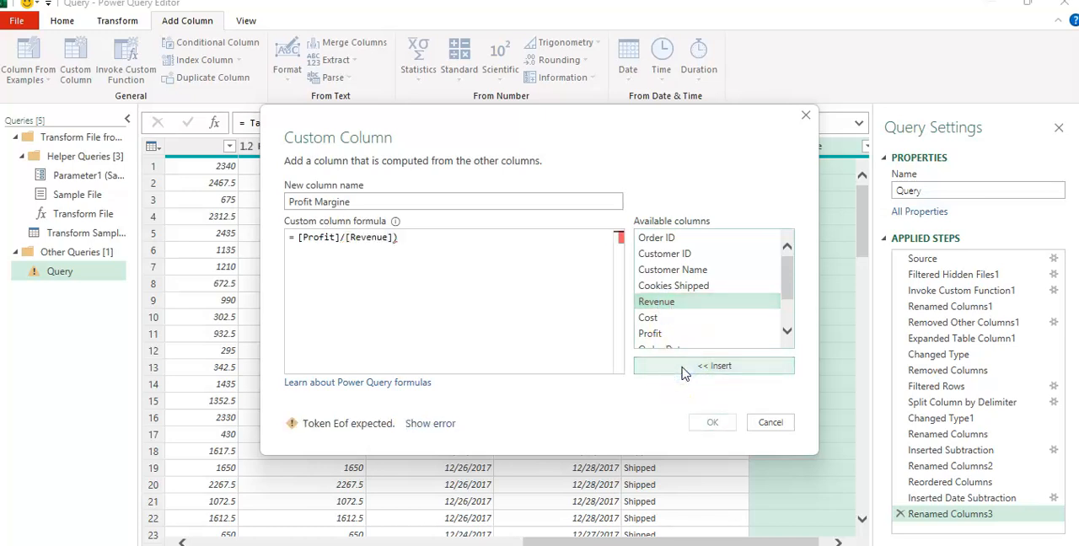
key("Left")
key("Left")
key("Left")
key("Left")
key("Left")
key("Left")
key("Left")
key("Left")
key("Left")
key("Left")
key("Left")
key("Left")
key("Left")
key("Left")
key("Left")
key("Left")
key("Left")
key("Left")
key("Left")
type("(")
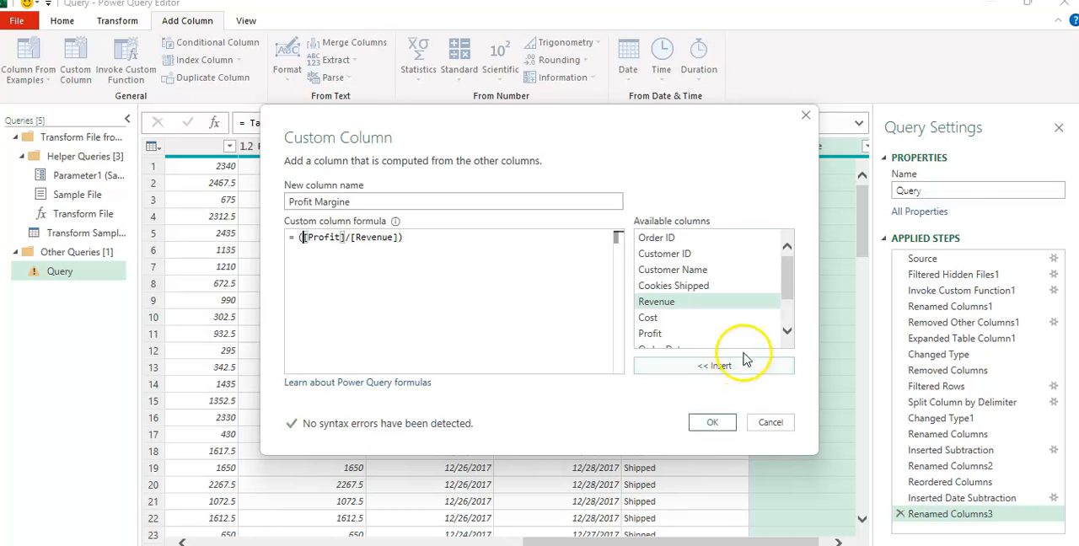
left_click(437, 237)
type("*100")
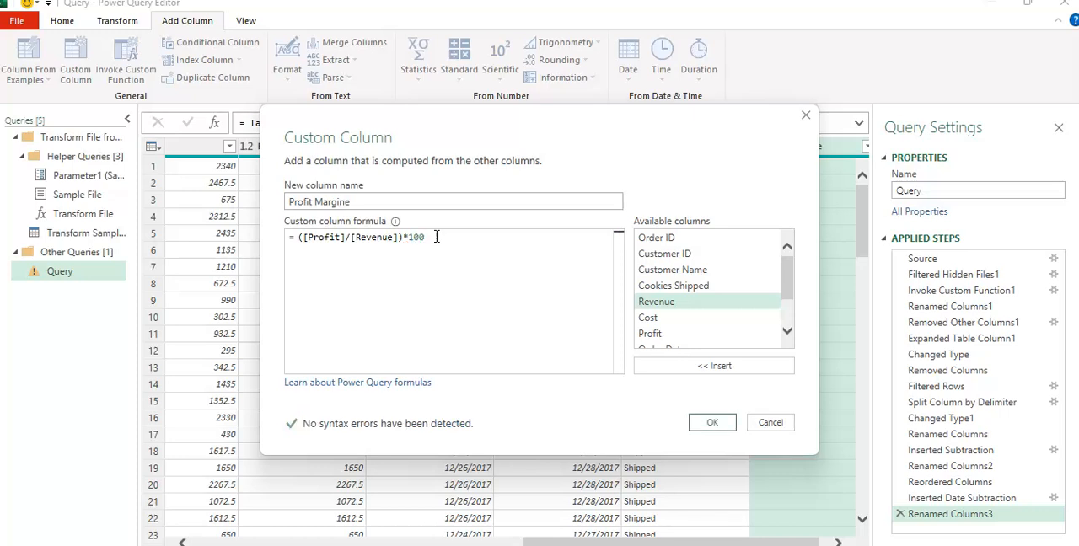
left_click(715, 424)
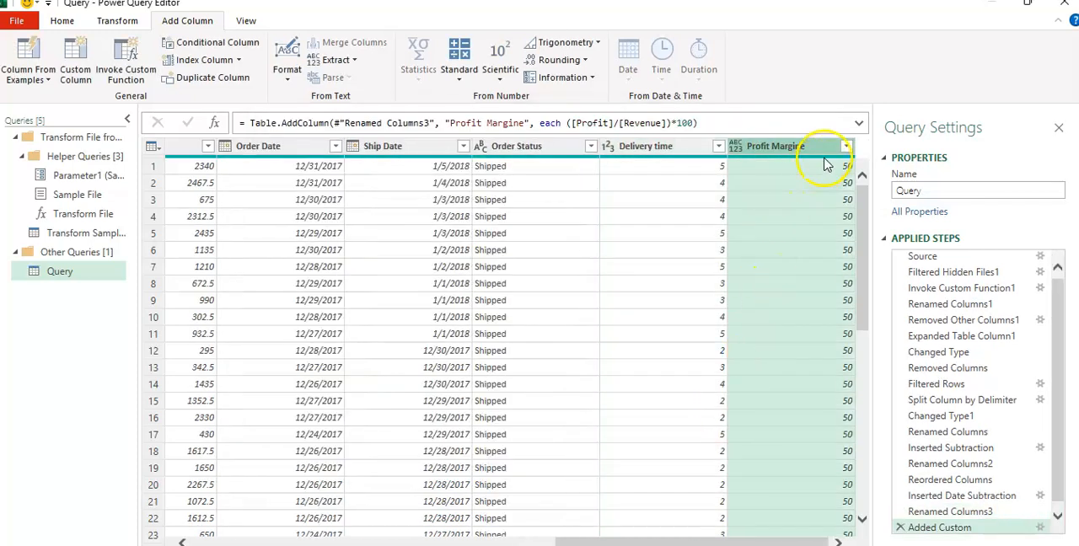
Correct the name of the Profit Margine column to Profit Margin
double_click(815, 150)
left_click(815, 147)
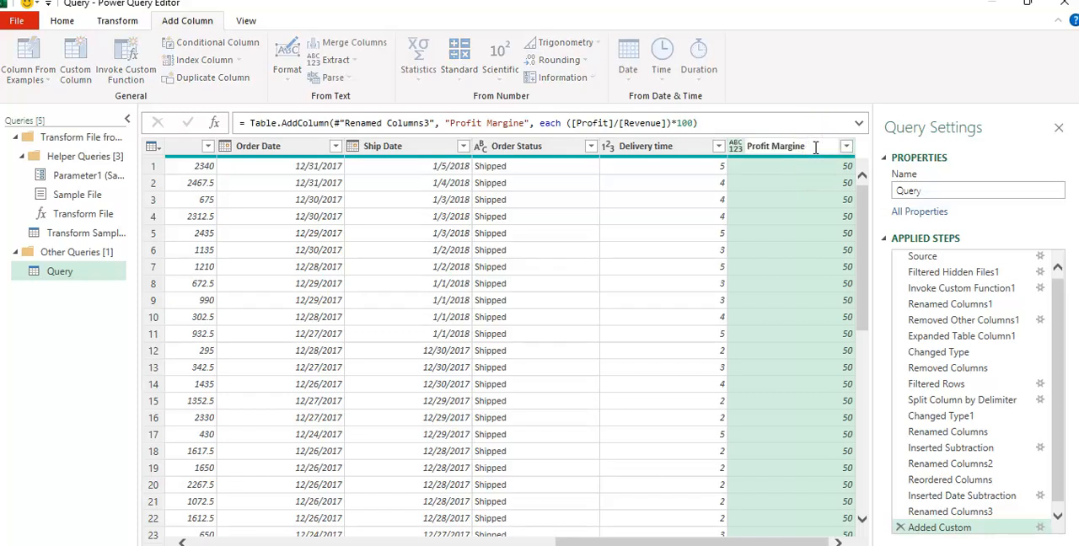
left_click(858, 201)
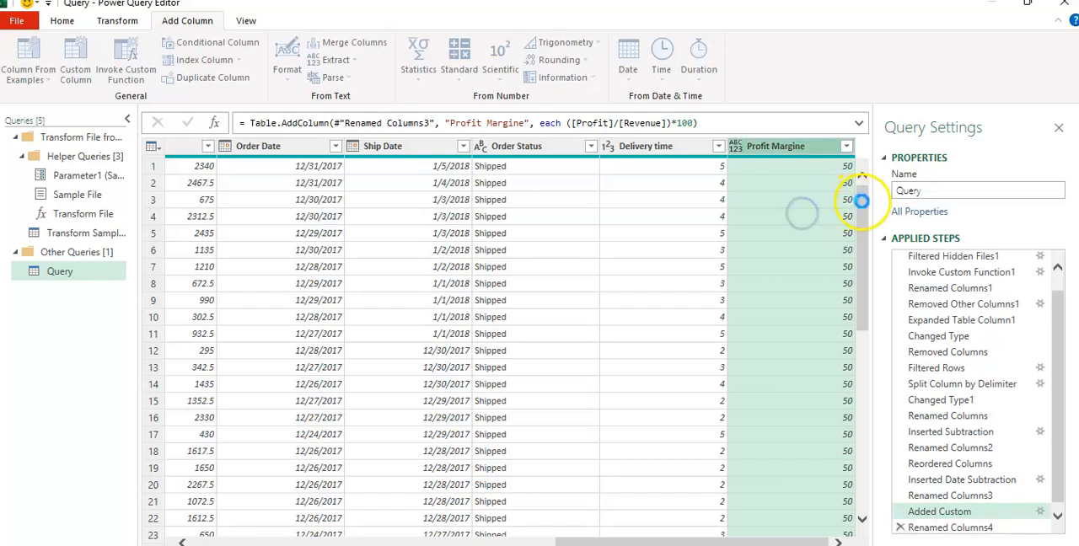
left_click_drag(666, 540, 401, 536)
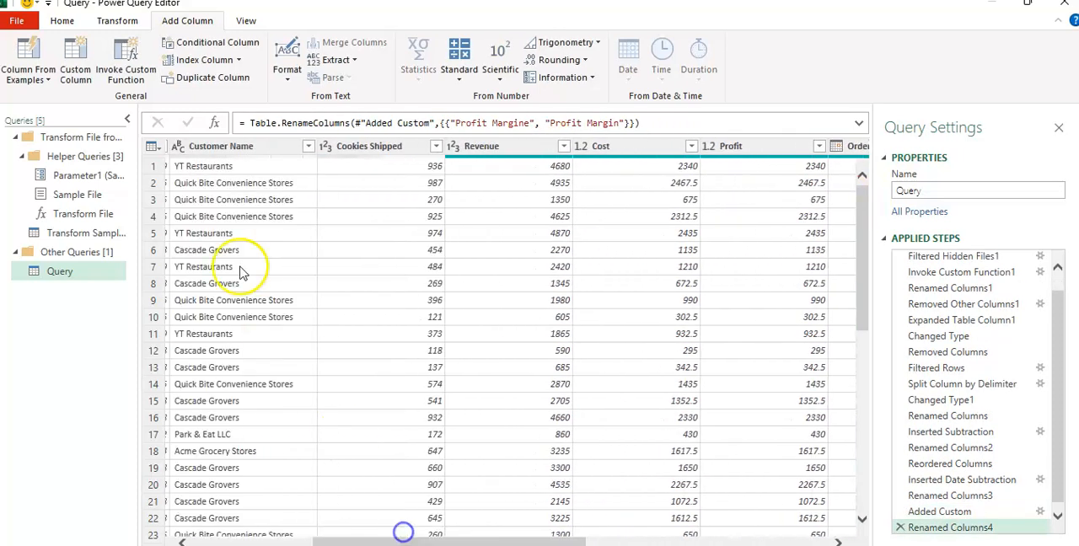
left_click(74, 58)
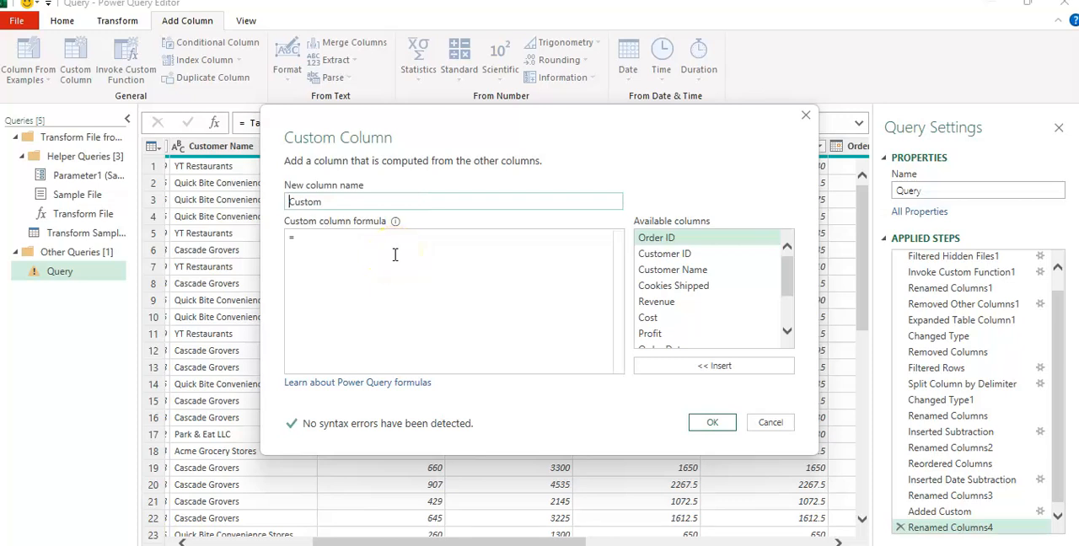
left_click(771, 422)
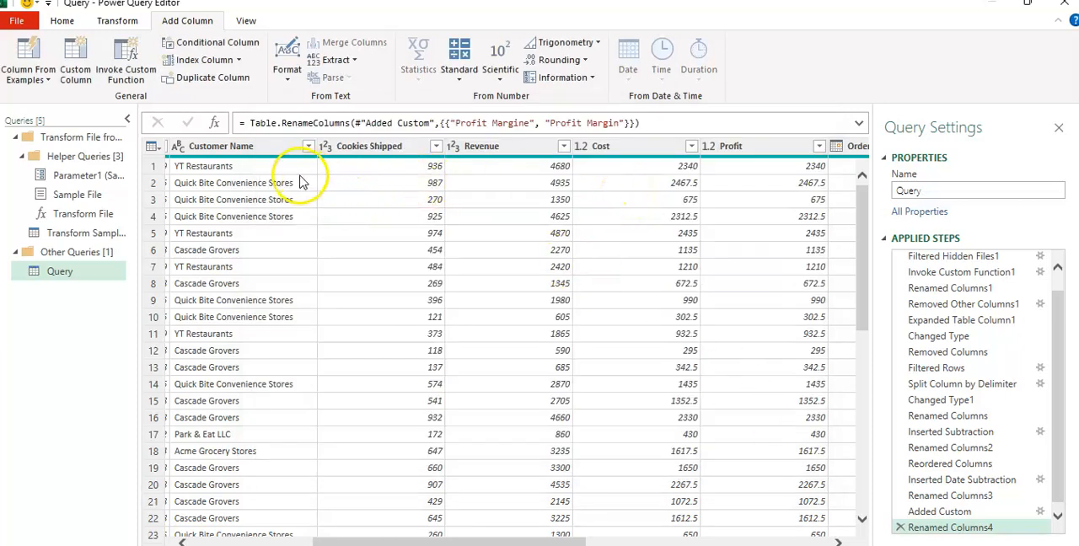
left_click_drag(400, 541, 245, 540)
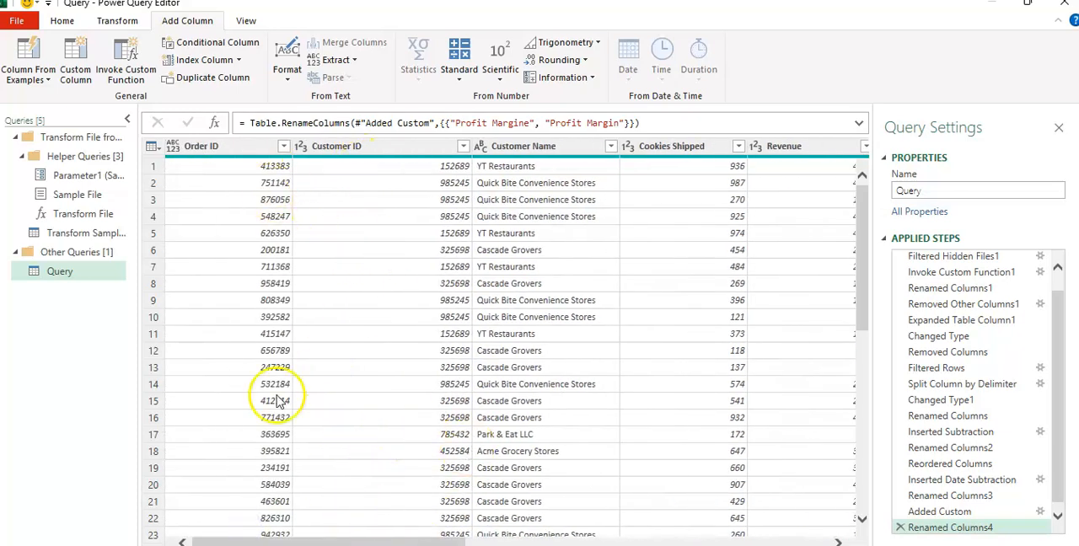
scroll(742, 329, "down", 5)
scroll(344, 234, "up", 5)
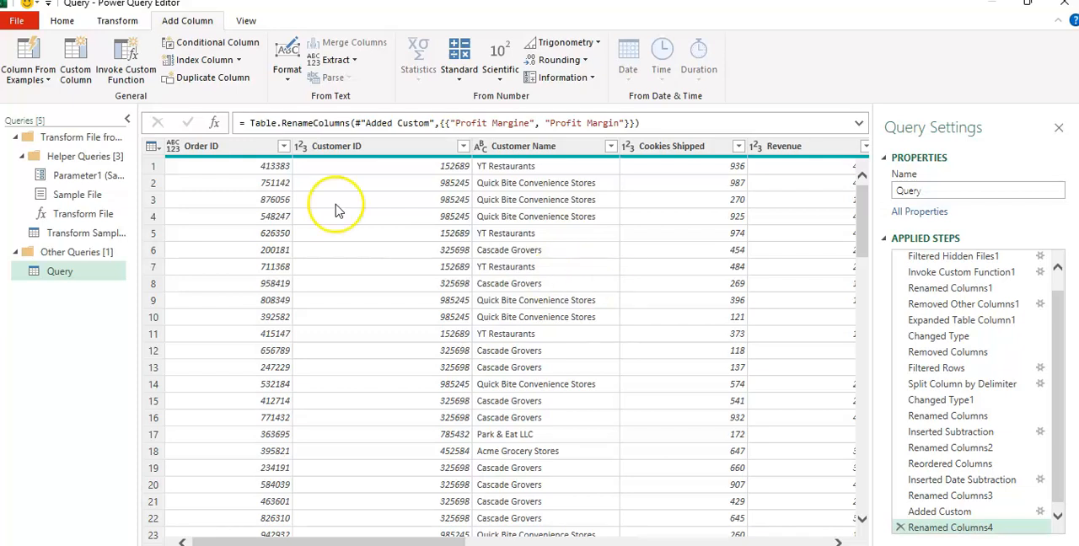
Close the query editor, load the query into an Excel worksheet, and hide the Queries & Connections list
left_click(59, 20)
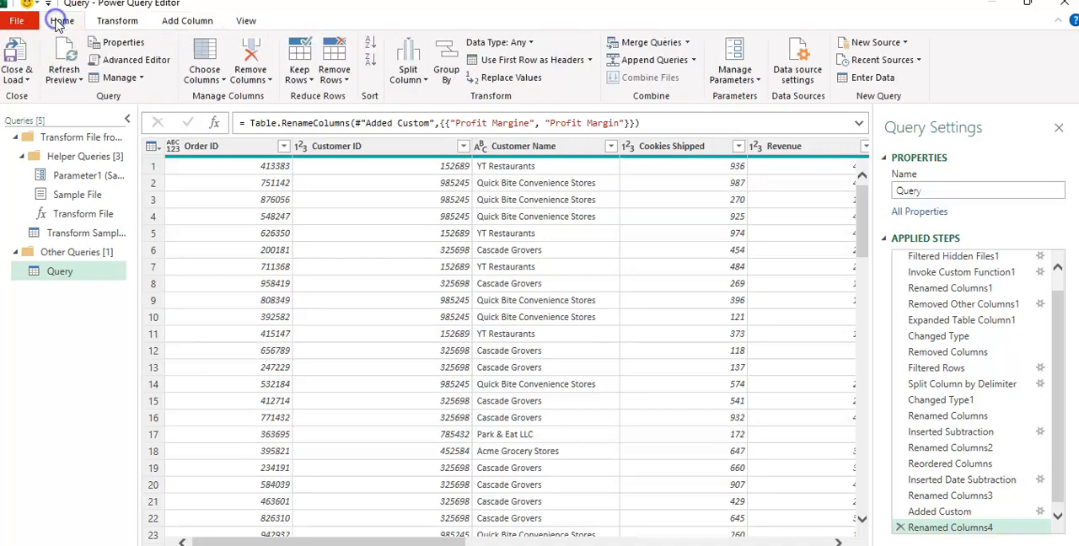
left_click(25, 74)
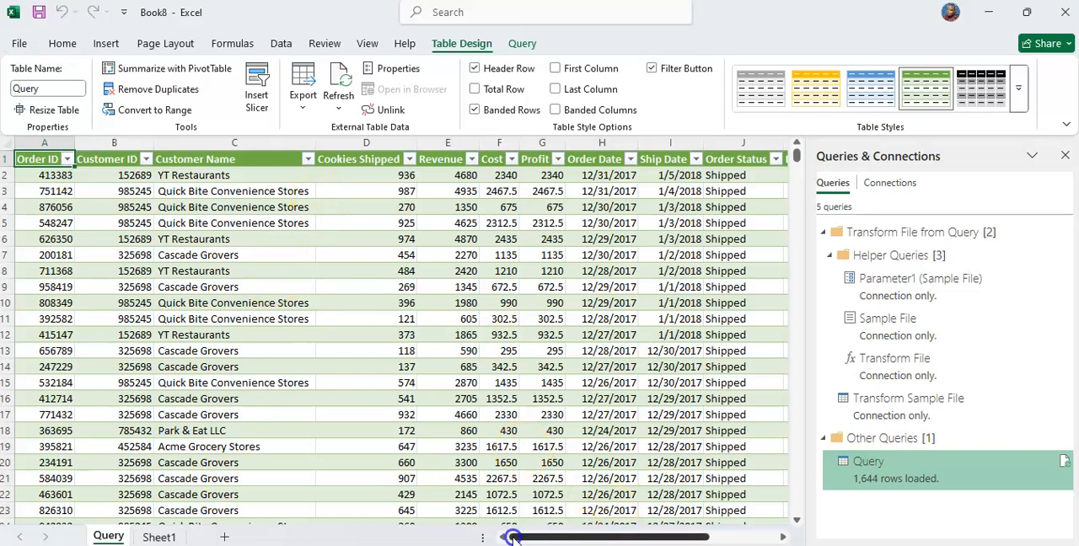
left_click(1065, 155)
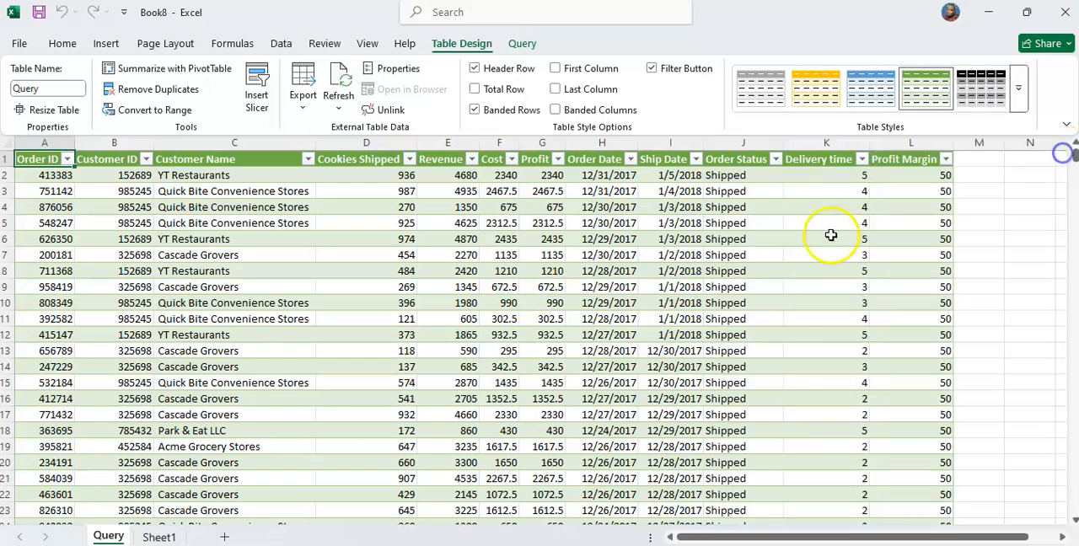